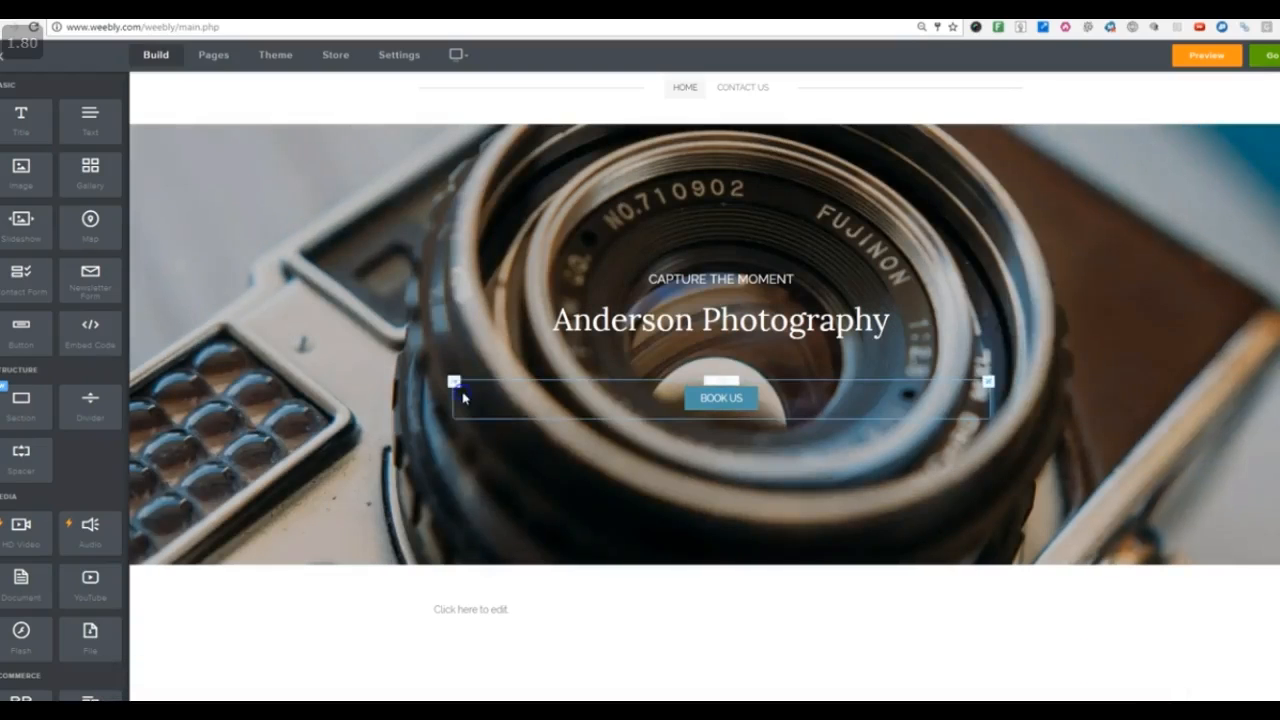
- Set the header background to the black-and-white city street video from the video gallery and save it
left_click(319, 467)
left_click(615, 612)
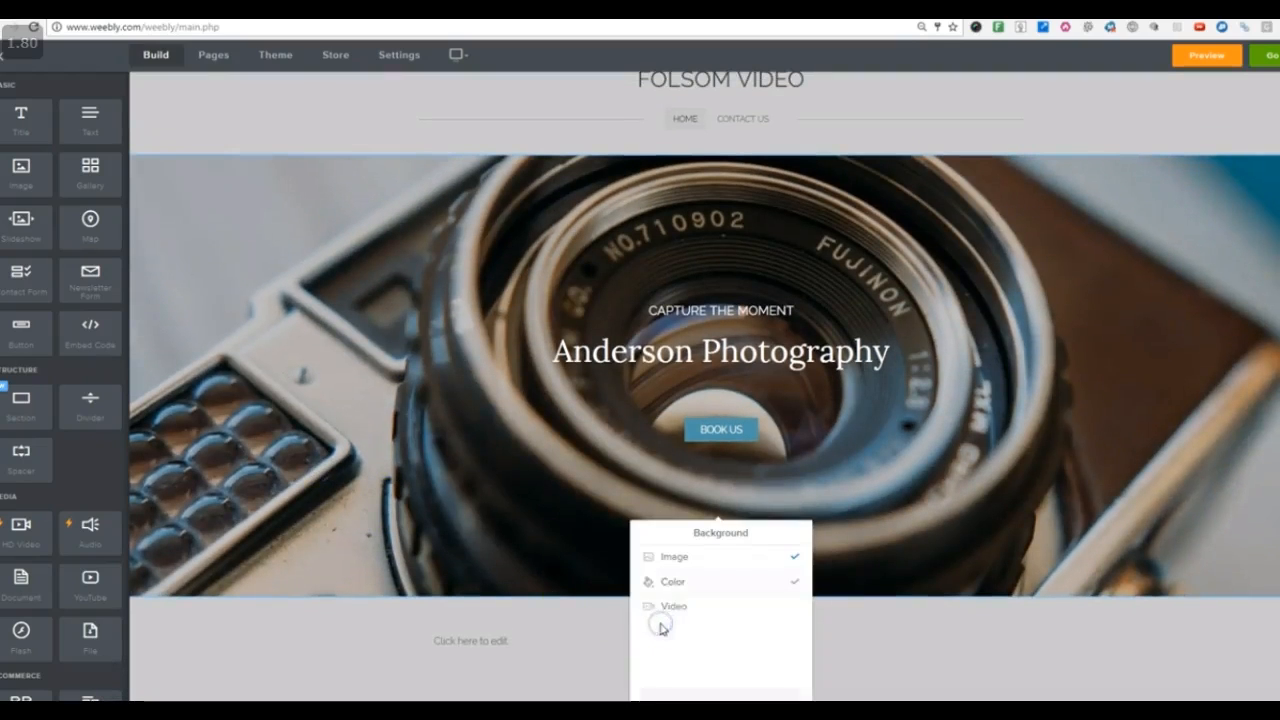
left_click(678, 604)
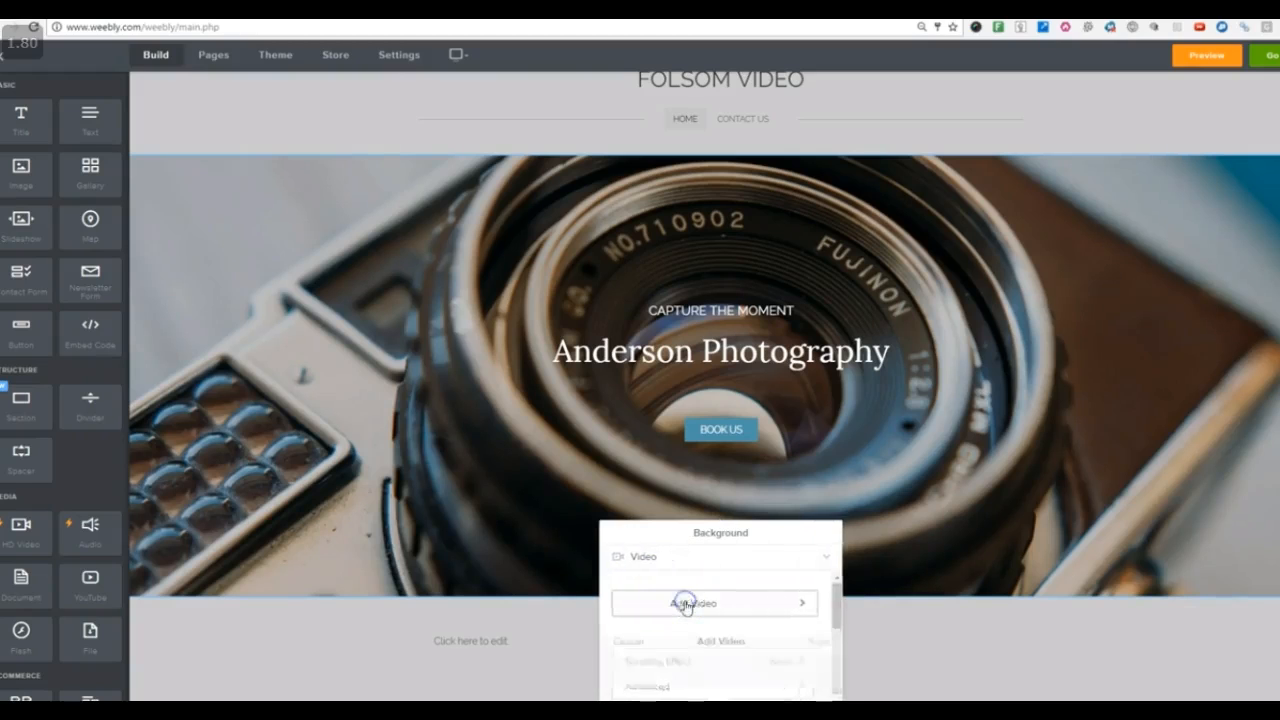
left_click(663, 530)
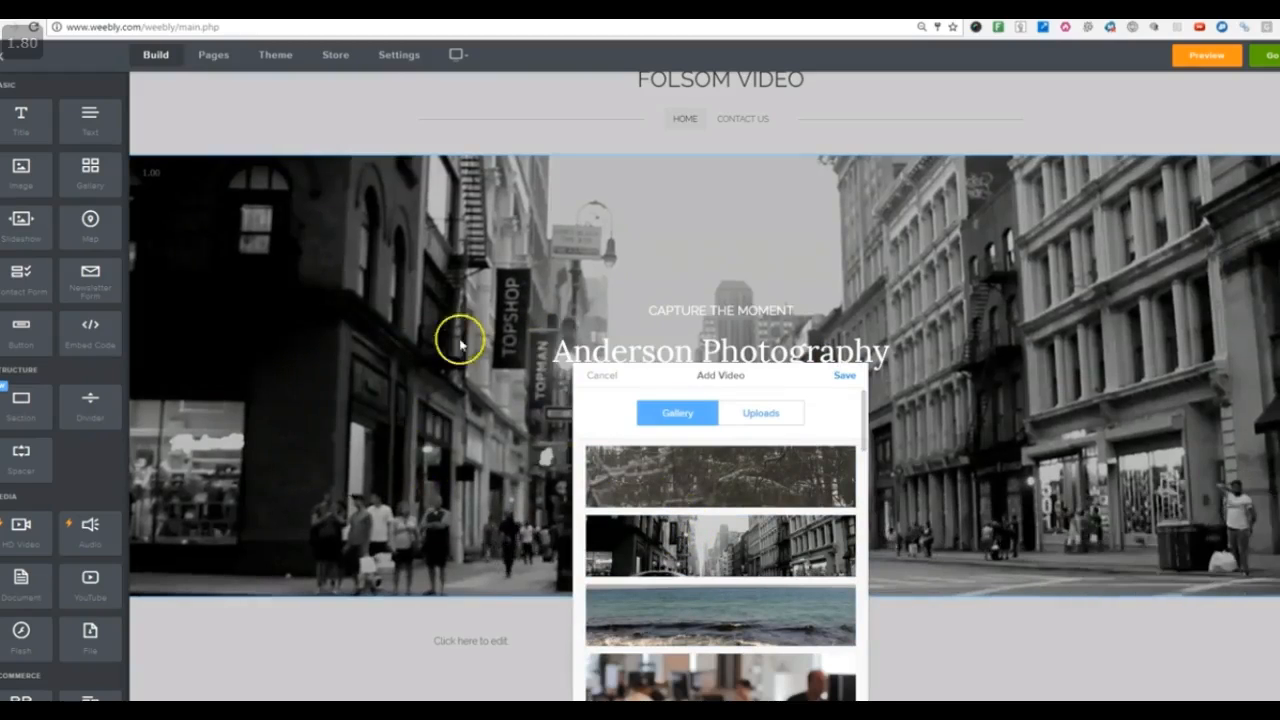
left_click(843, 375)
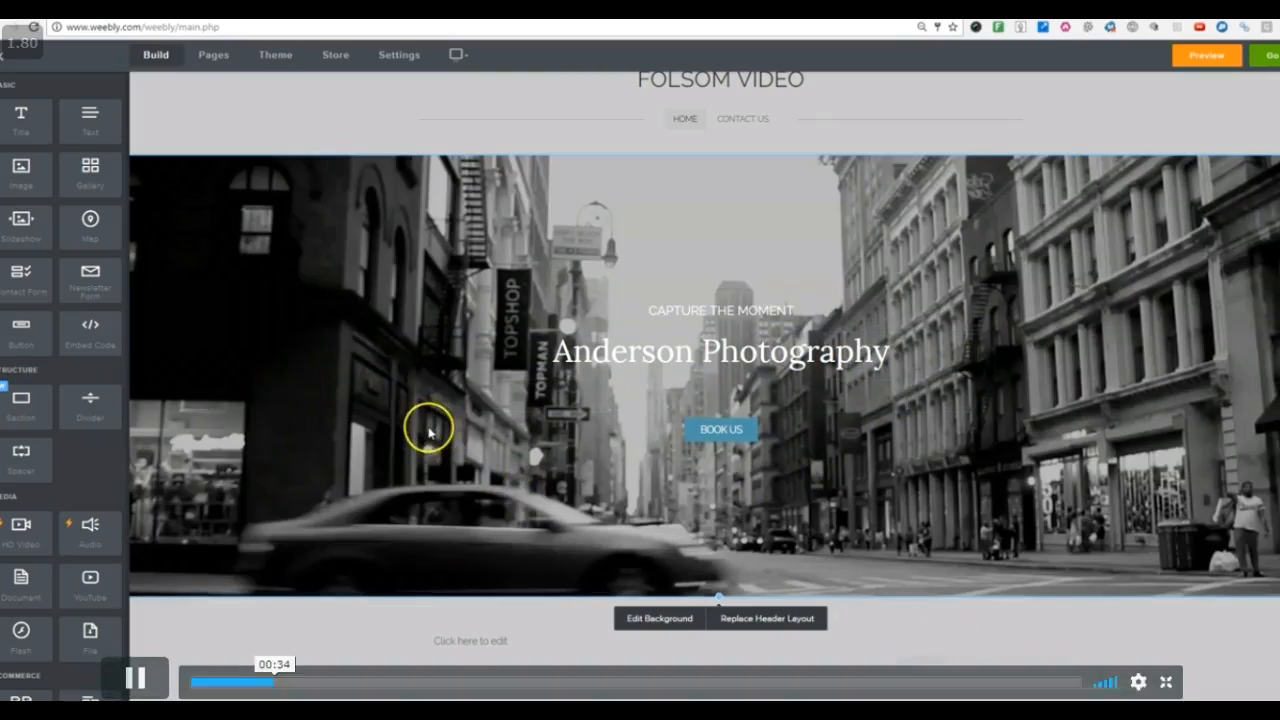
- Replace the header layout with the Anderson Photography camera layout, deleting the existing header contents, and save it
left_click(740, 620)
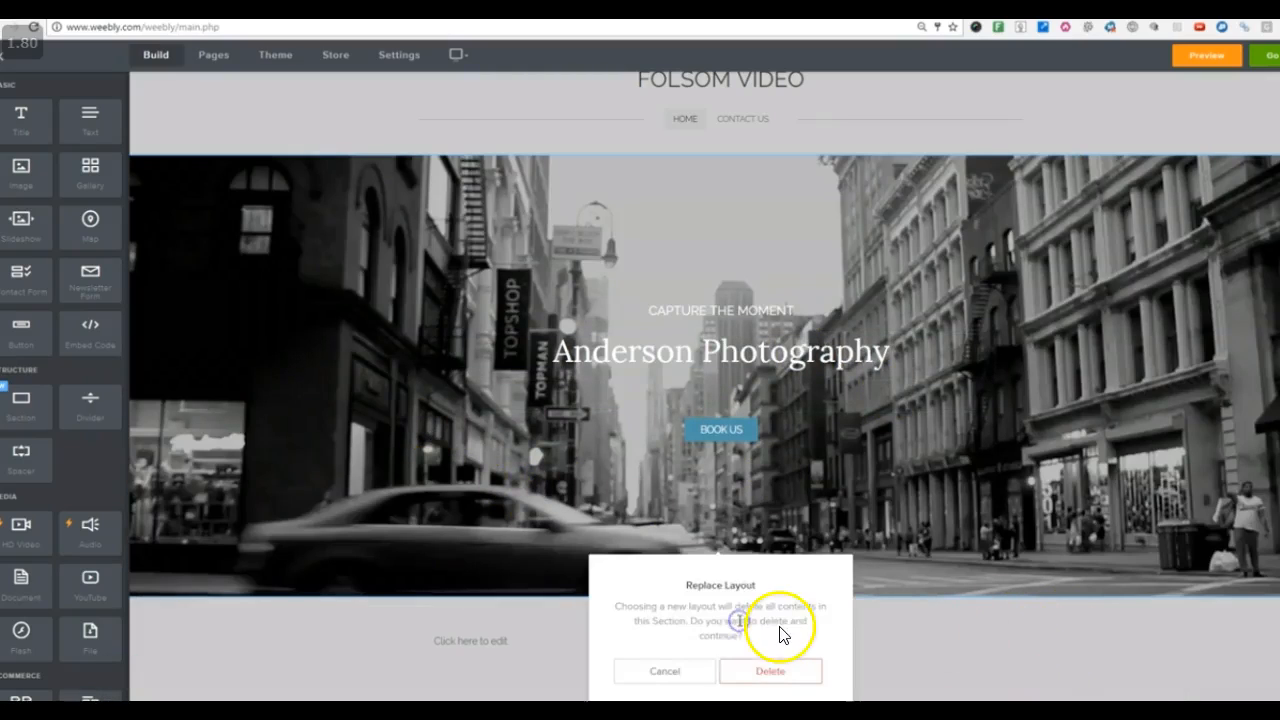
left_click(750, 601)
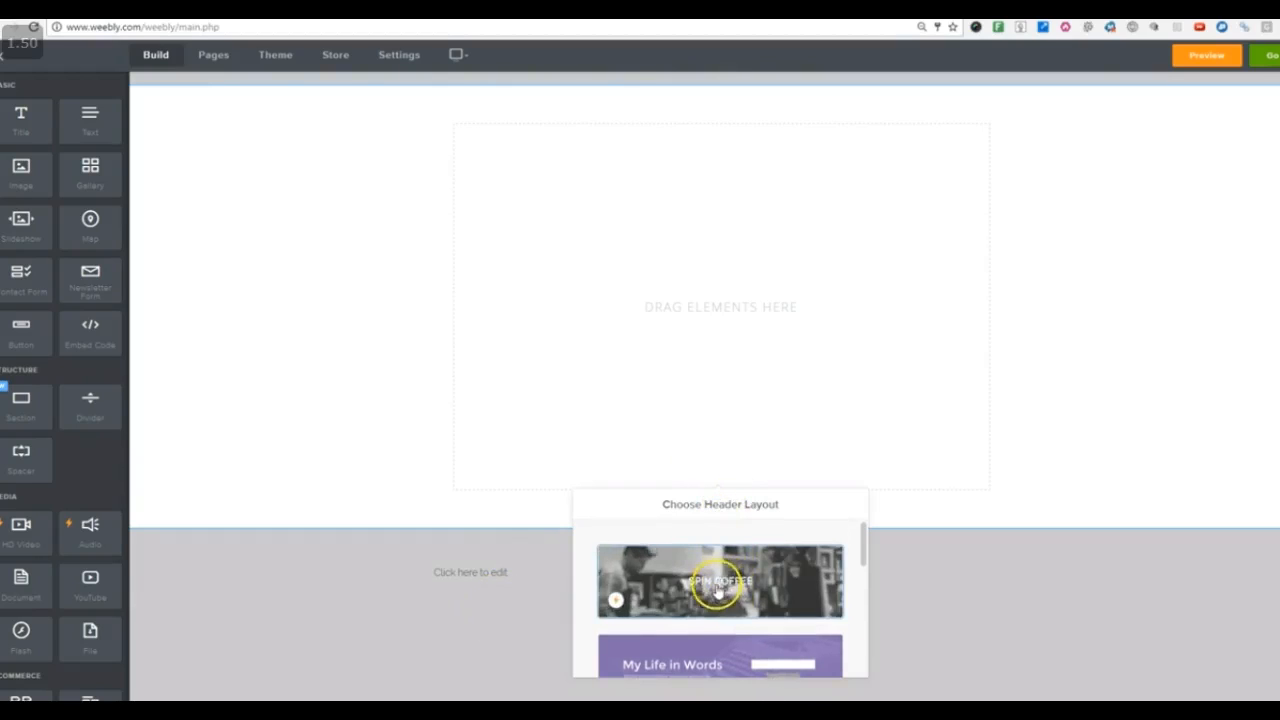
scroll(727, 565, "down", 2)
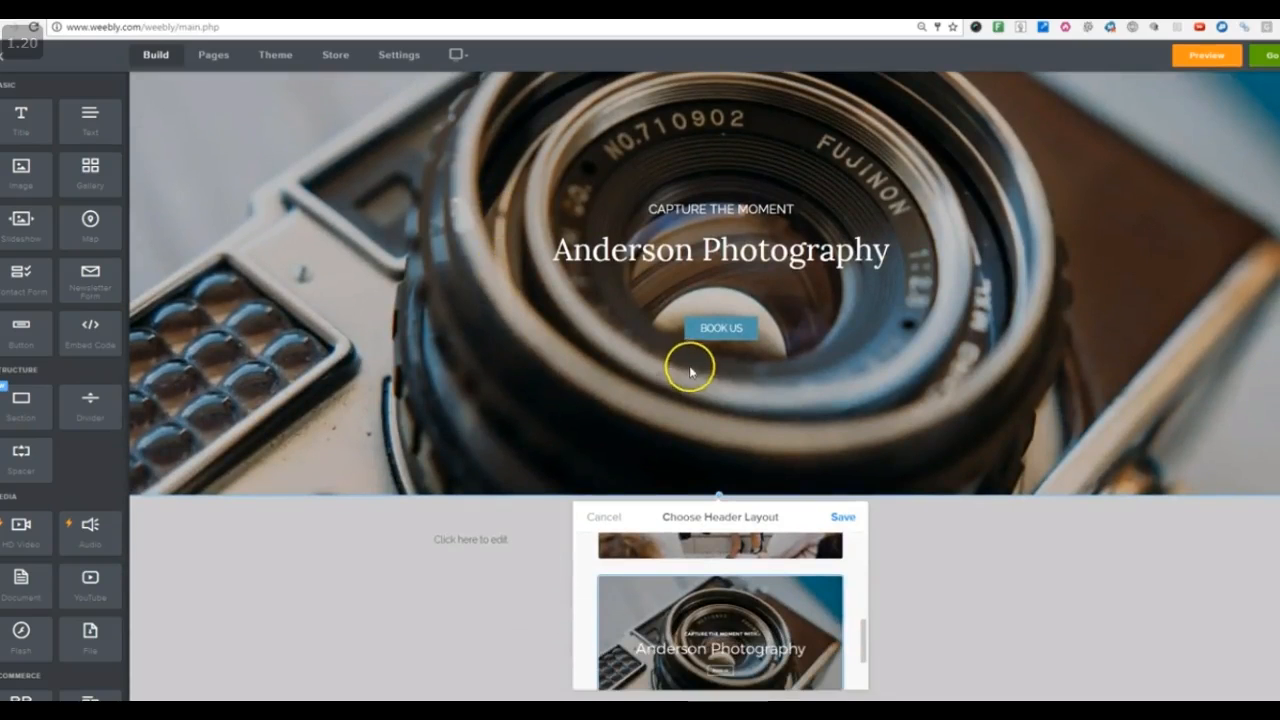
left_click(843, 521)
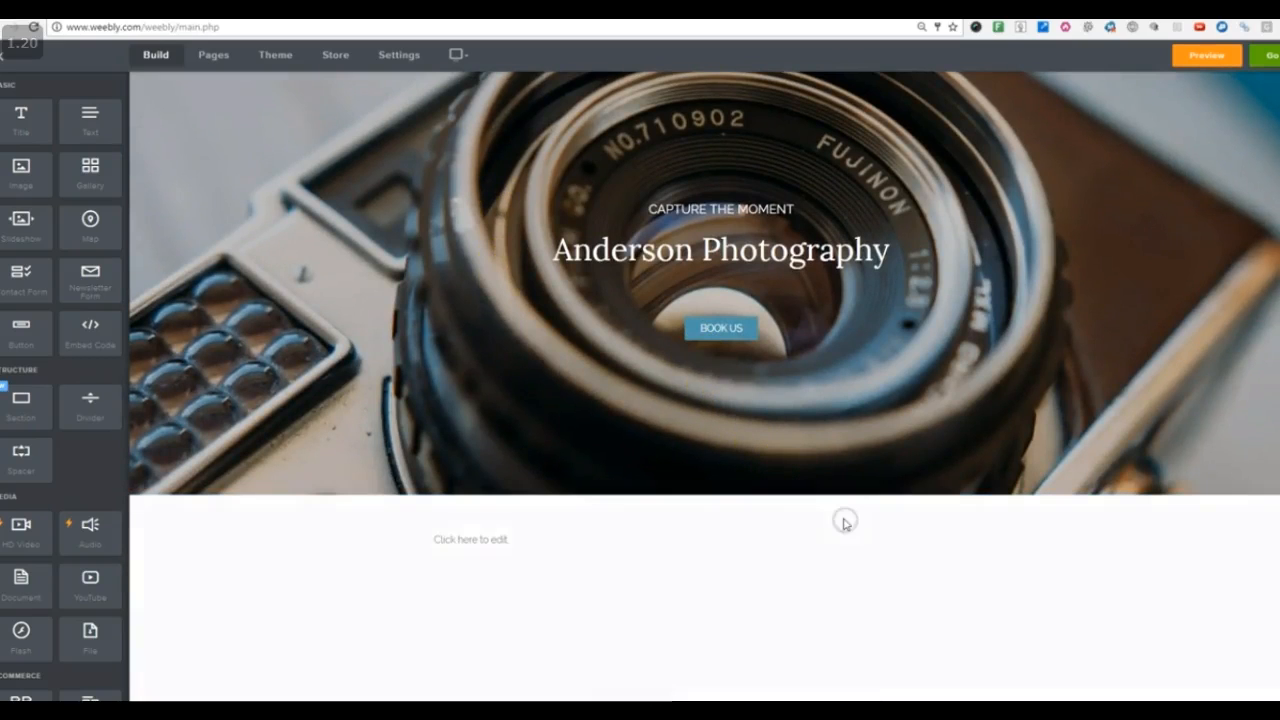
scroll(614, 449, "up", 2)
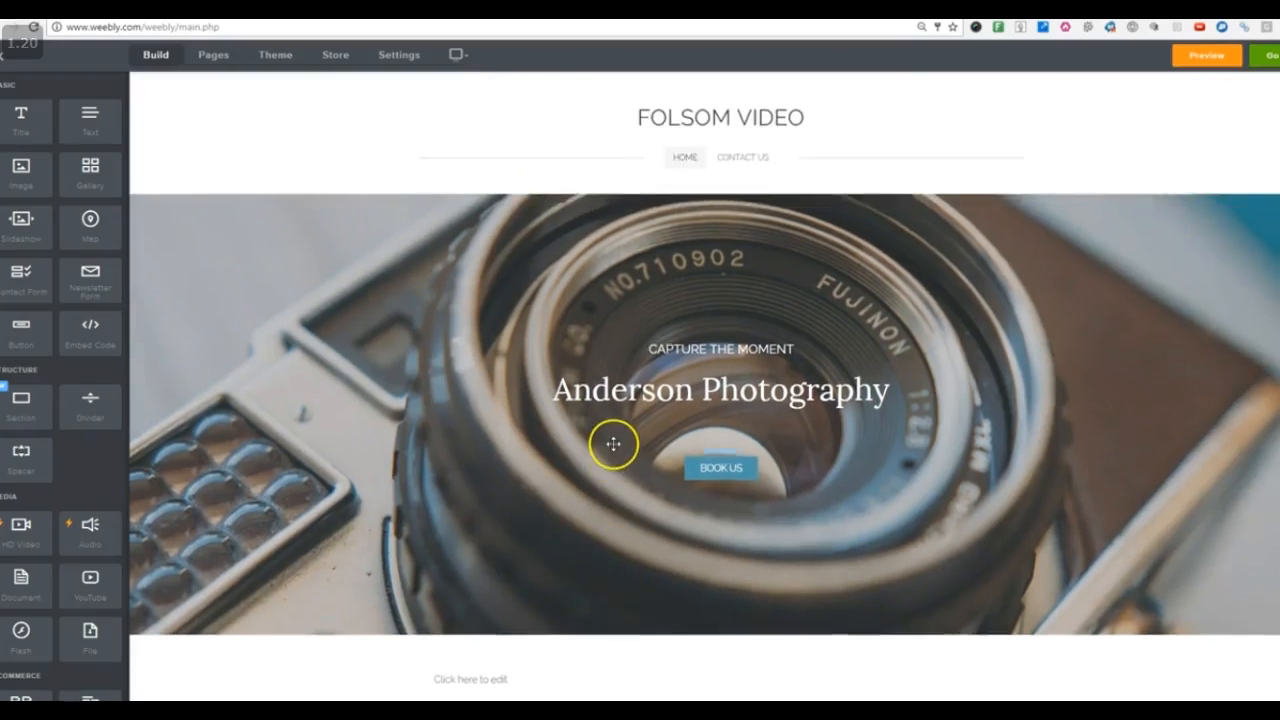
scroll(614, 447, "down", 1)
scroll(614, 448, "up", 1)
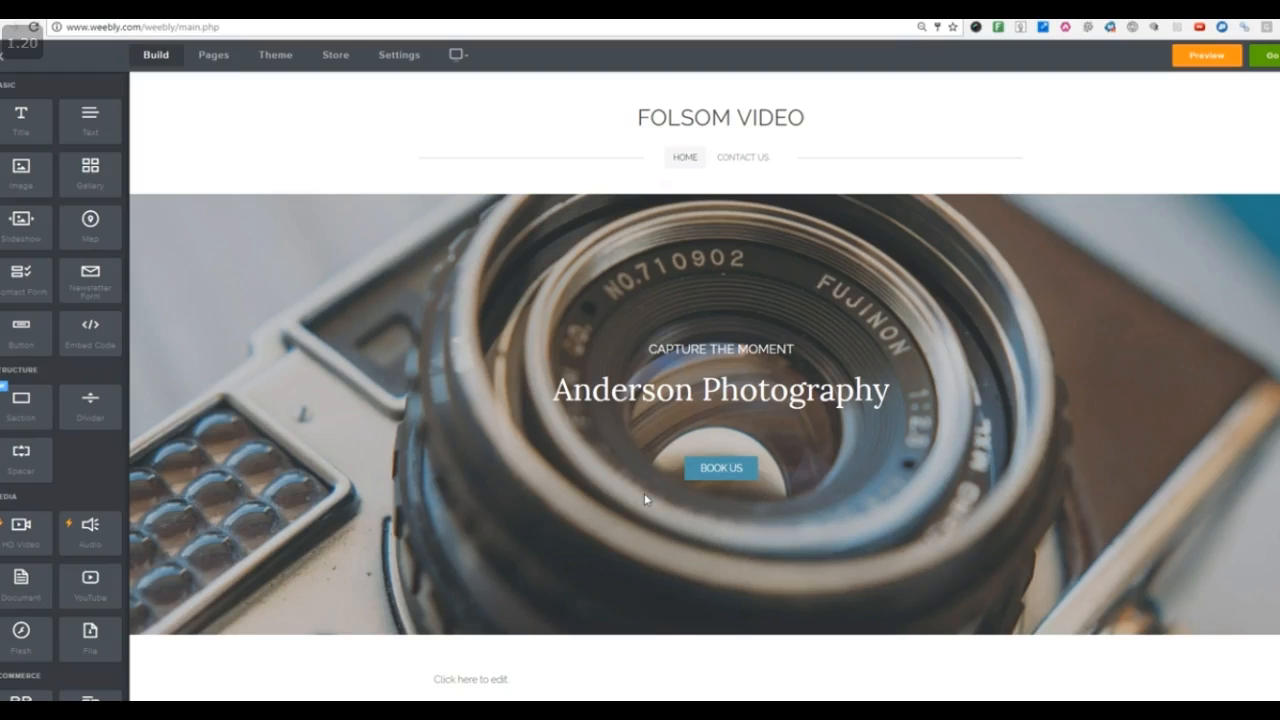
left_click(640, 472)
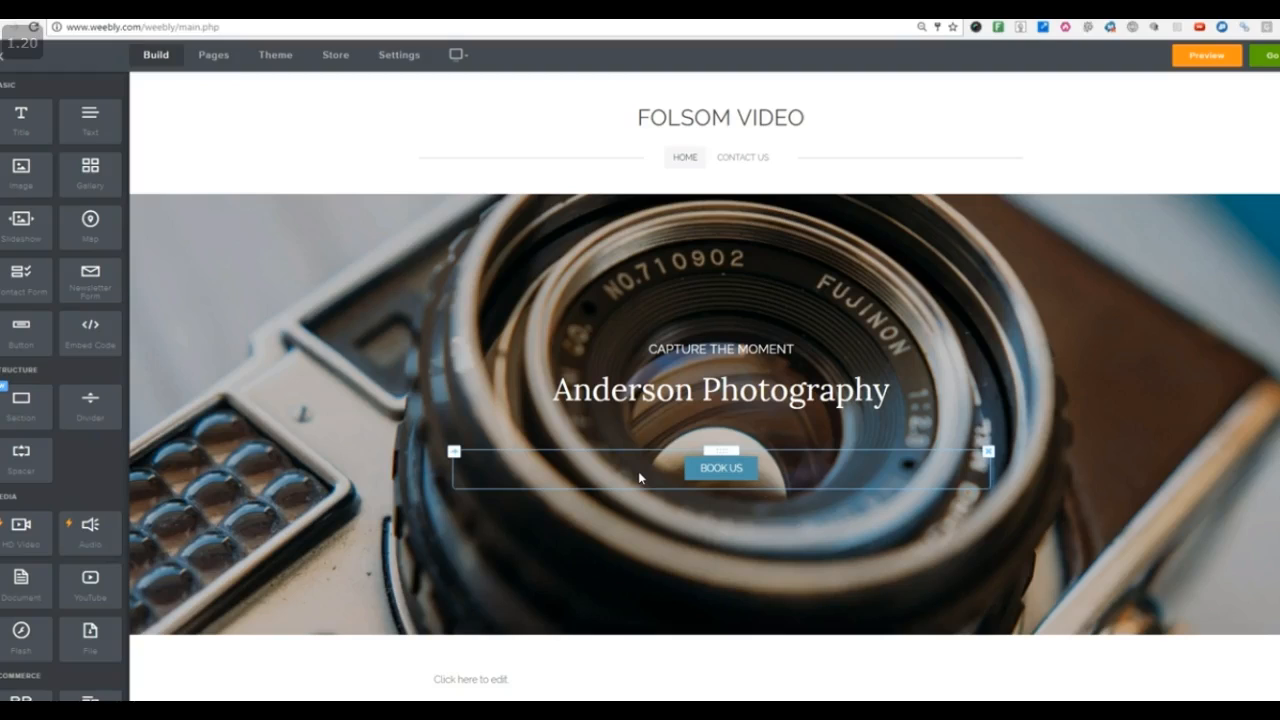
left_click(706, 352)
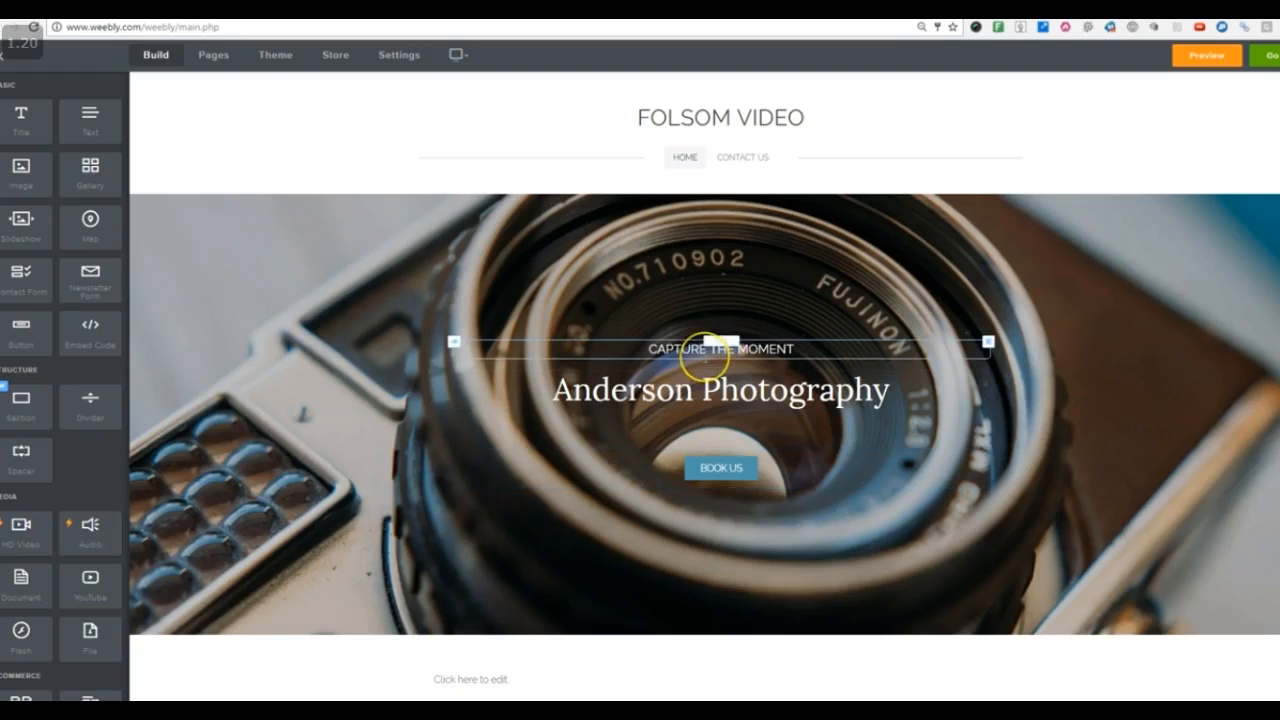
left_click(777, 296)
- Add a new empty section between the header and the page's text area, without choosing a layout
scroll(826, 264, "down", 1)
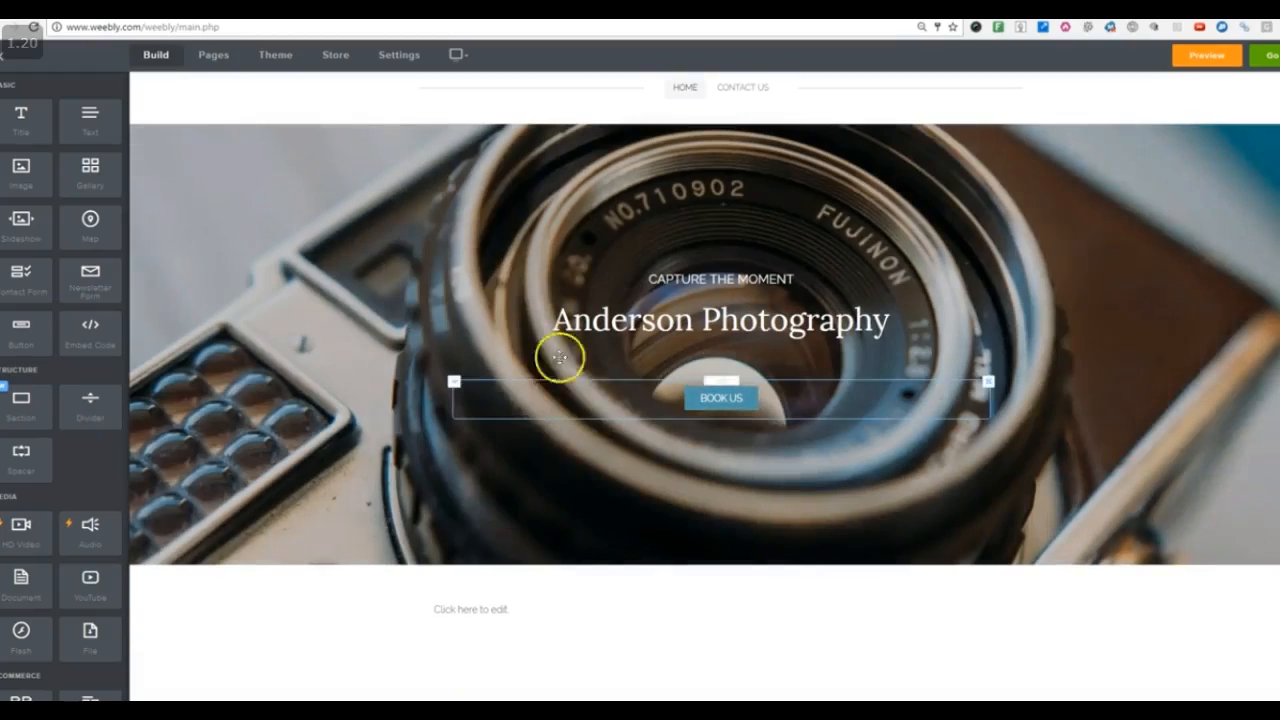
scroll(217, 386, "down", 1)
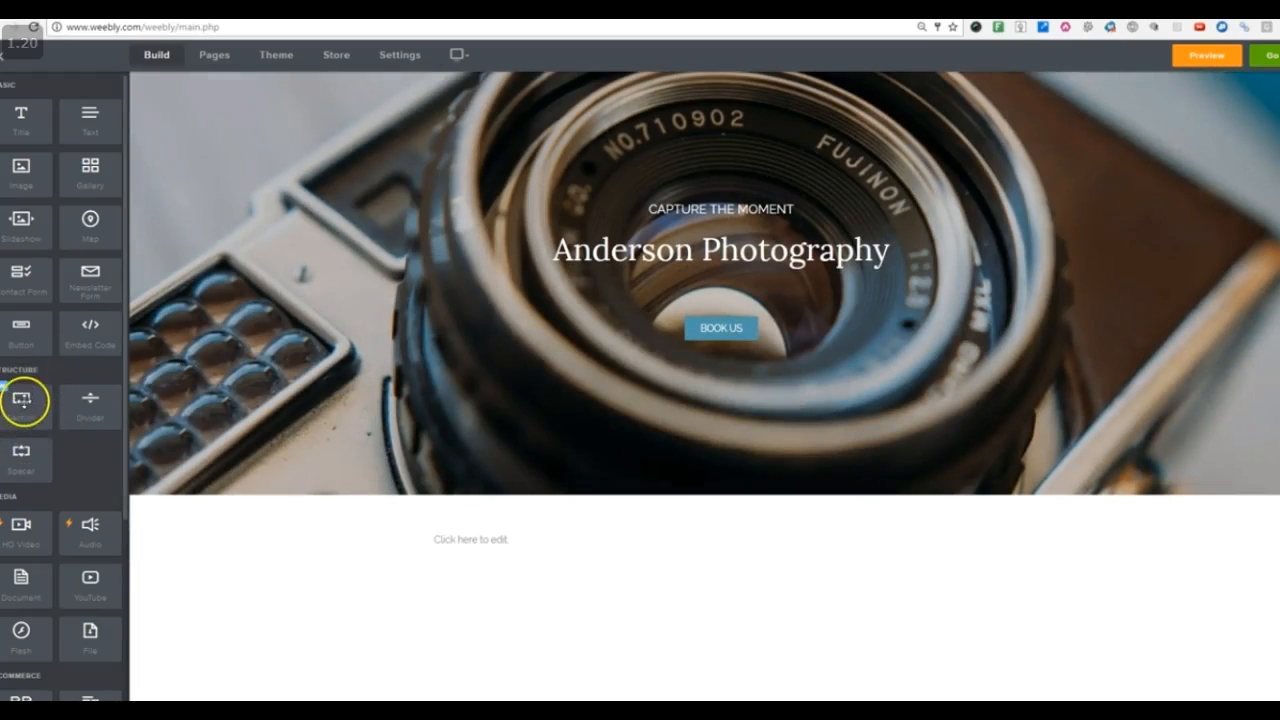
left_click_drag(21, 397, 555, 540)
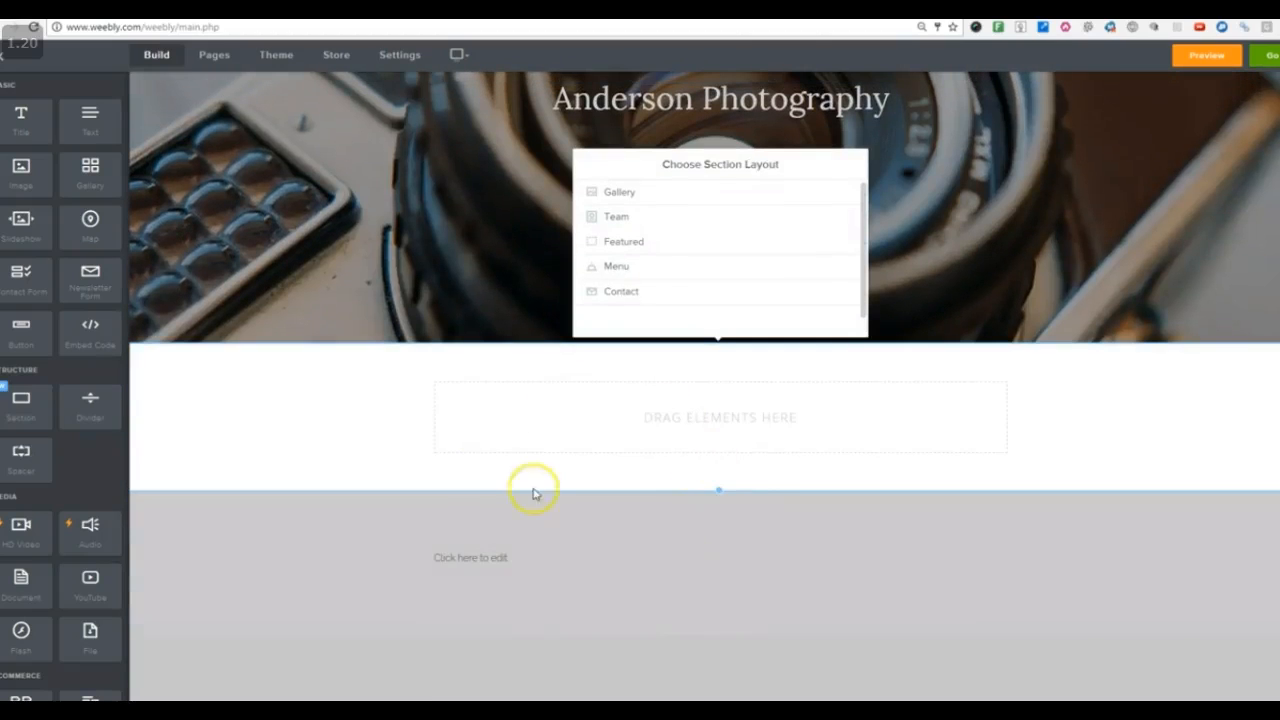
left_click(398, 404)
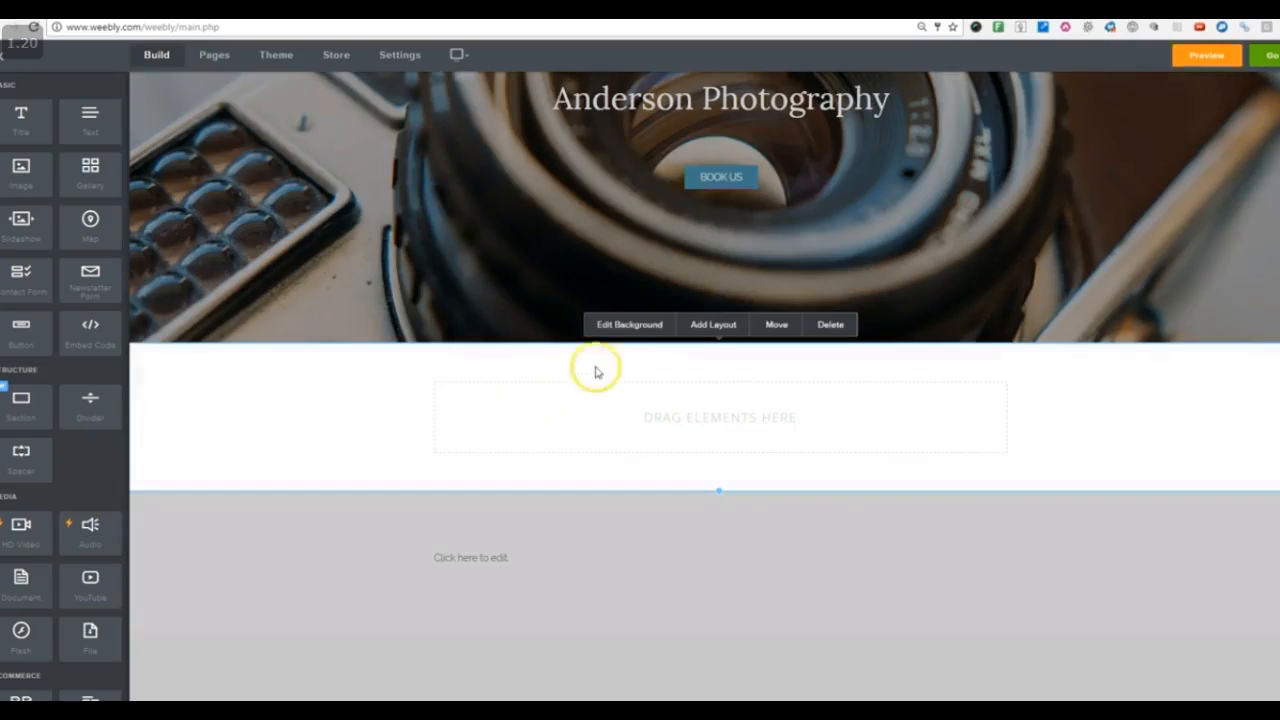
- Give the new section a custom dark grey-brown background colour, hex 665d5d
left_click(640, 325)
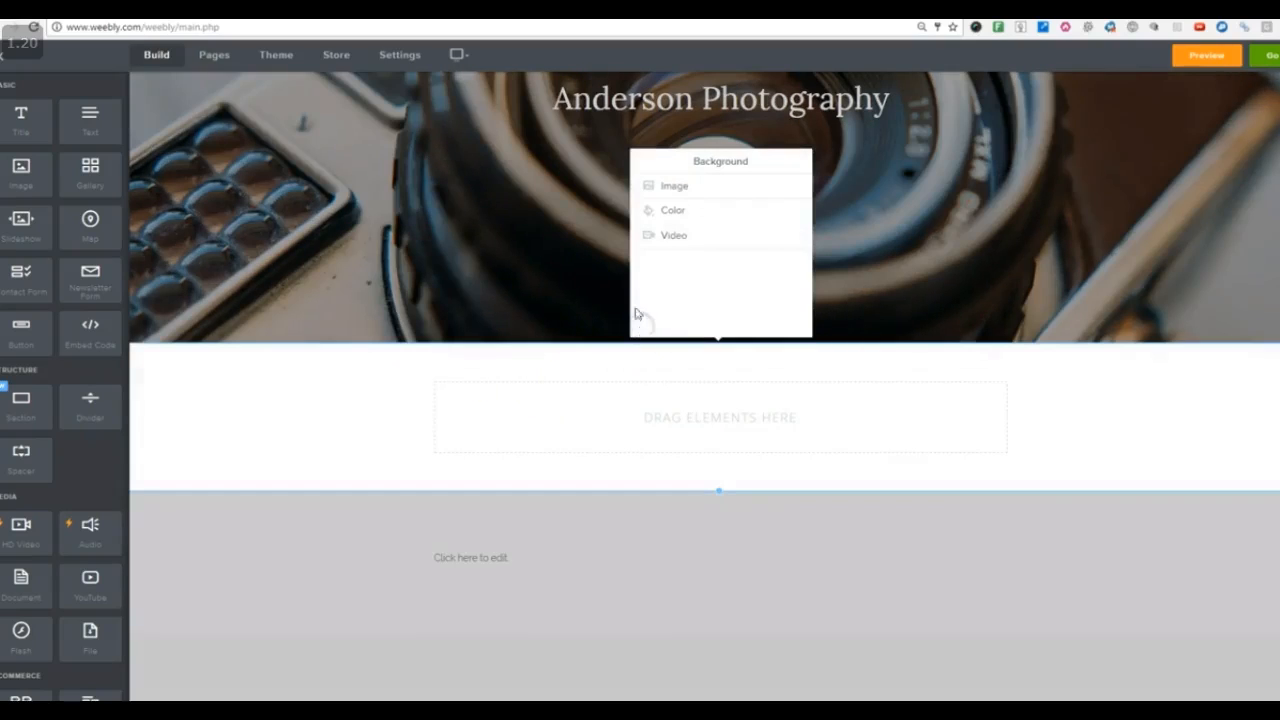
left_click(678, 212)
left_click(706, 237)
left_click(700, 244)
left_click_drag(700, 247, 664, 281)
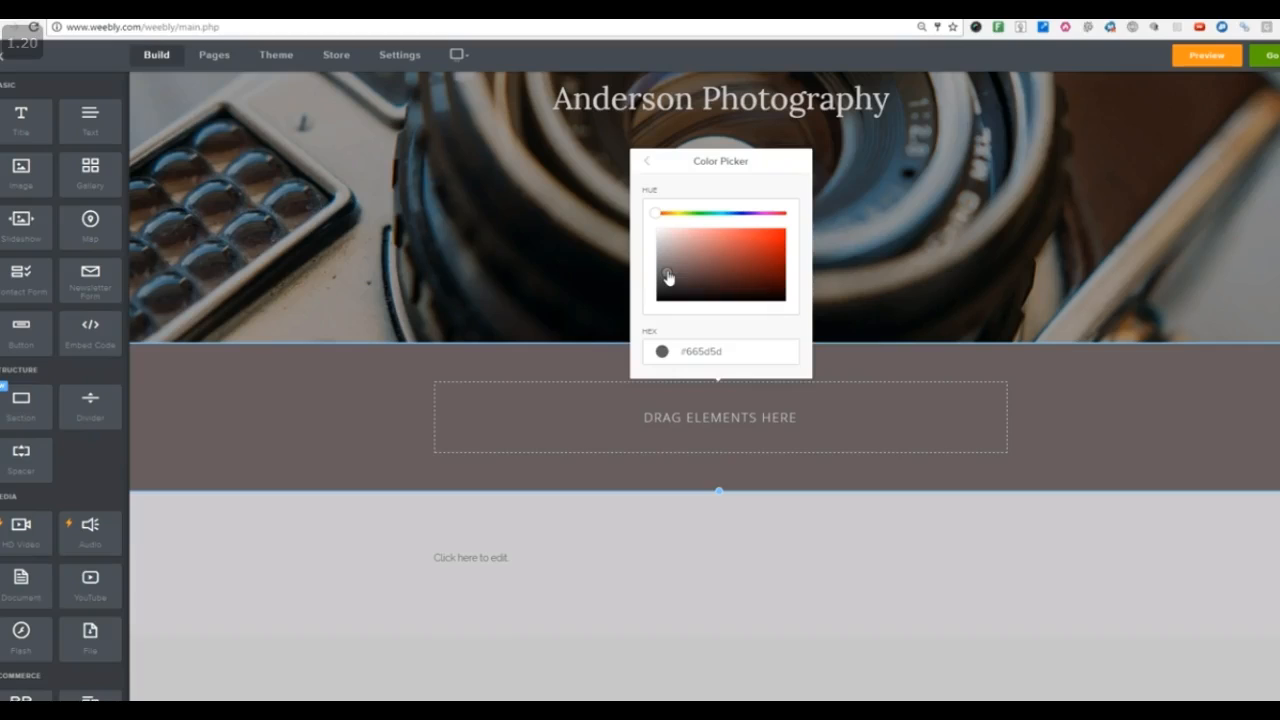
left_click(520, 432)
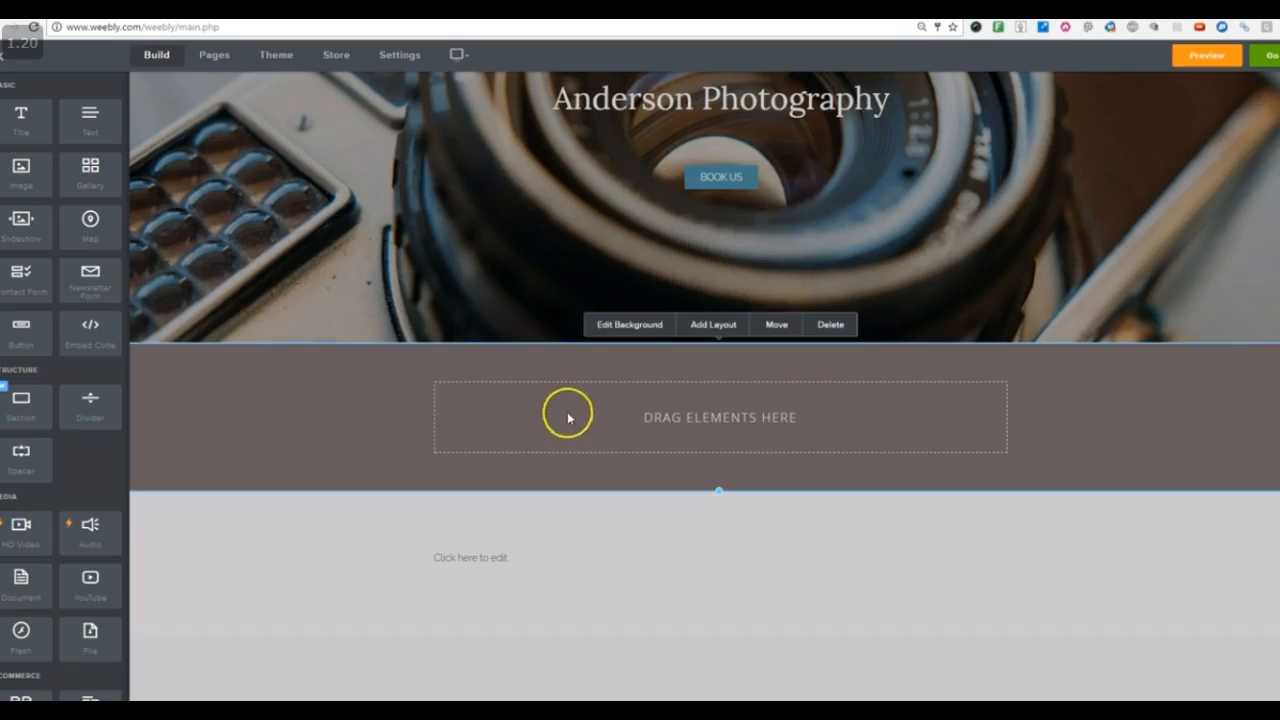
- Browse the Team section layouts and preview the white three-person "Meet Our Team" layout in the new section
left_click(710, 326)
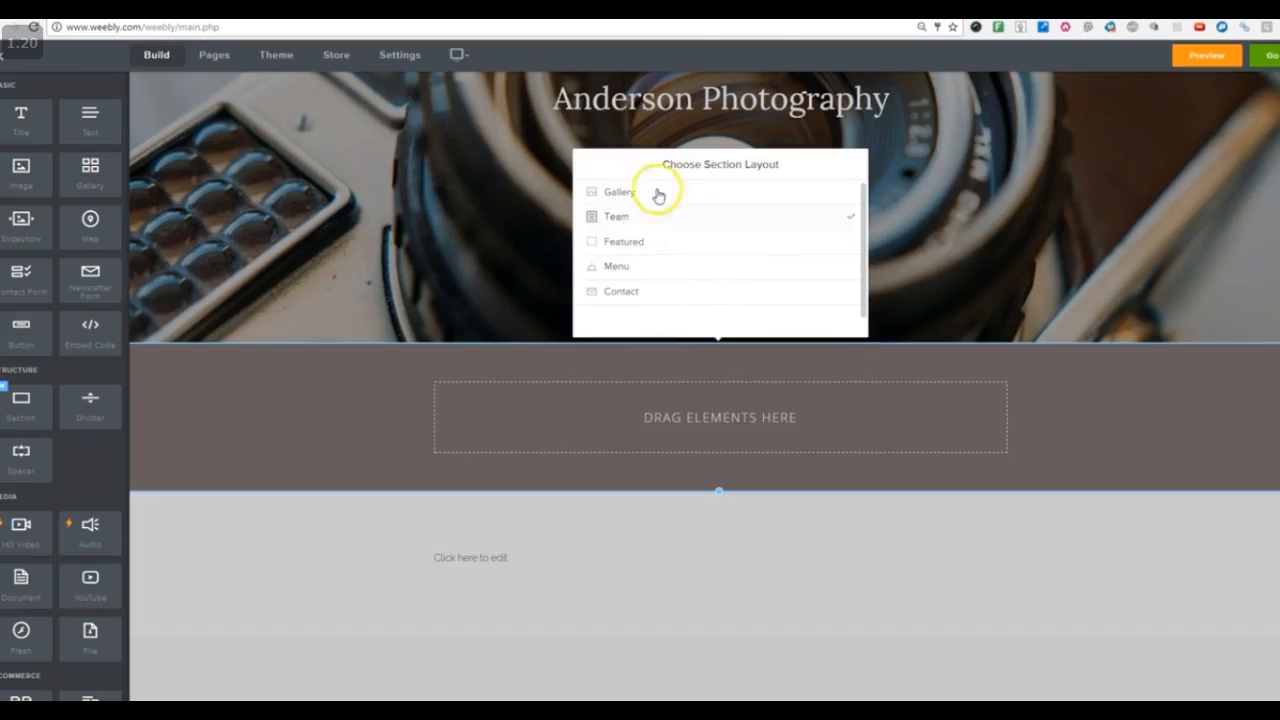
left_click(613, 222)
scroll(766, 280, "down", 3)
scroll(766, 282, "down", 6)
left_click(748, 276)
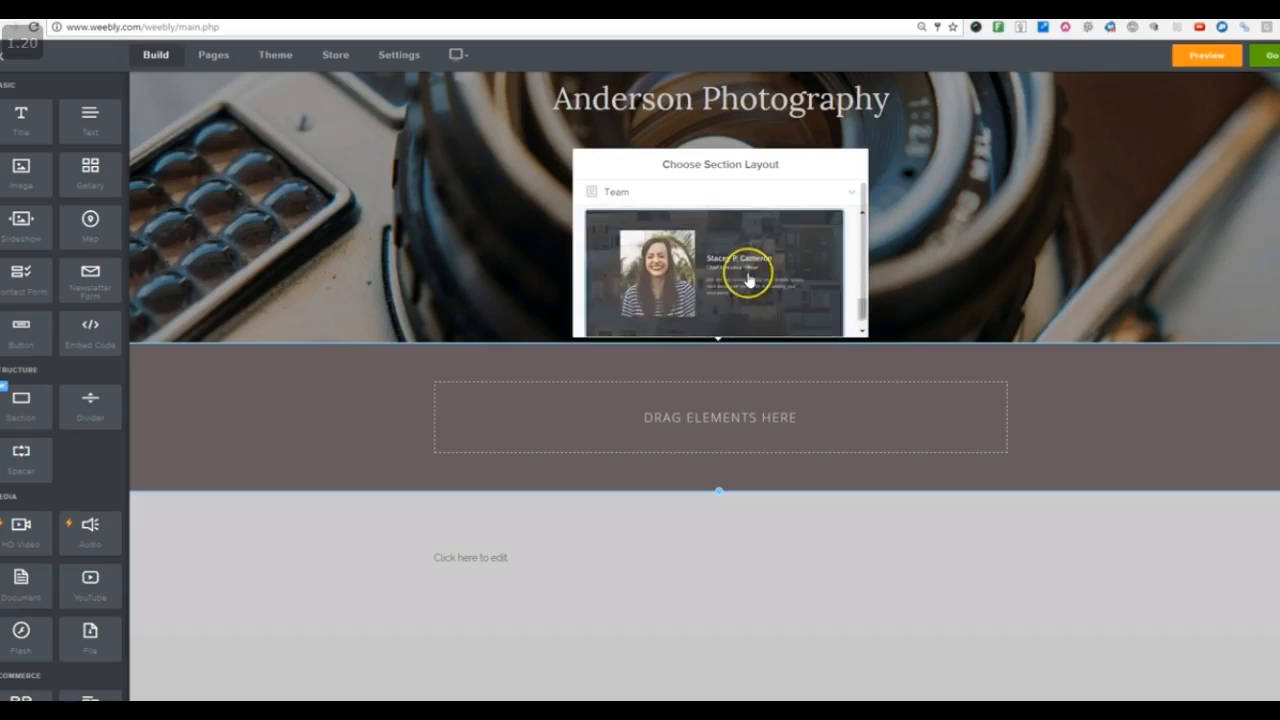
scroll(748, 278, "up", 5)
scroll(748, 278, "up", 2)
left_click(676, 223)
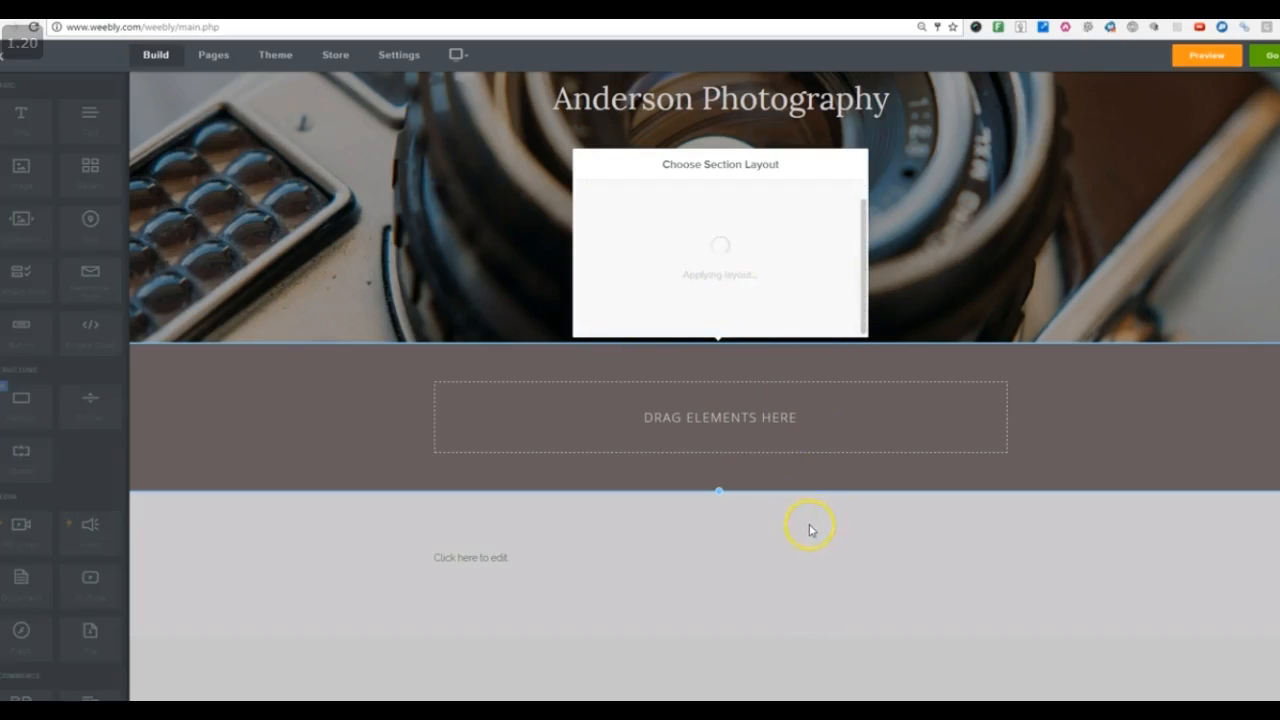
scroll(810, 531, "down", 2)
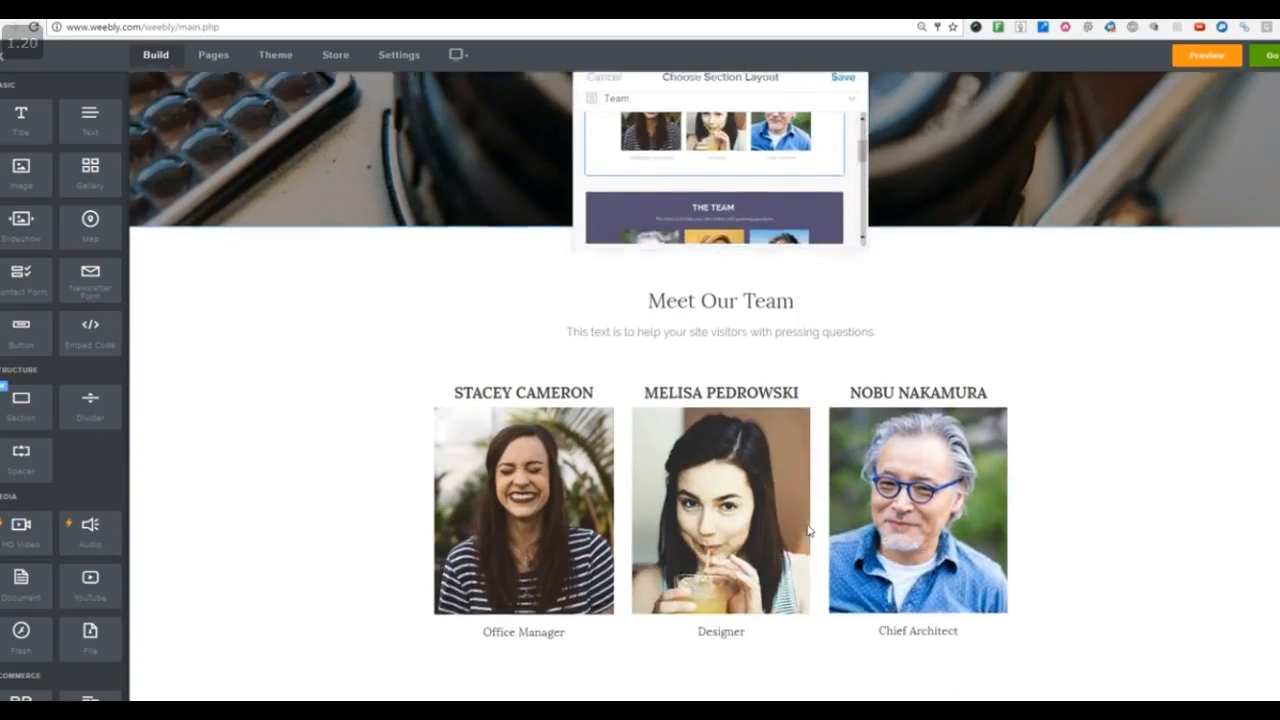
scroll(900, 520, "down", 2)
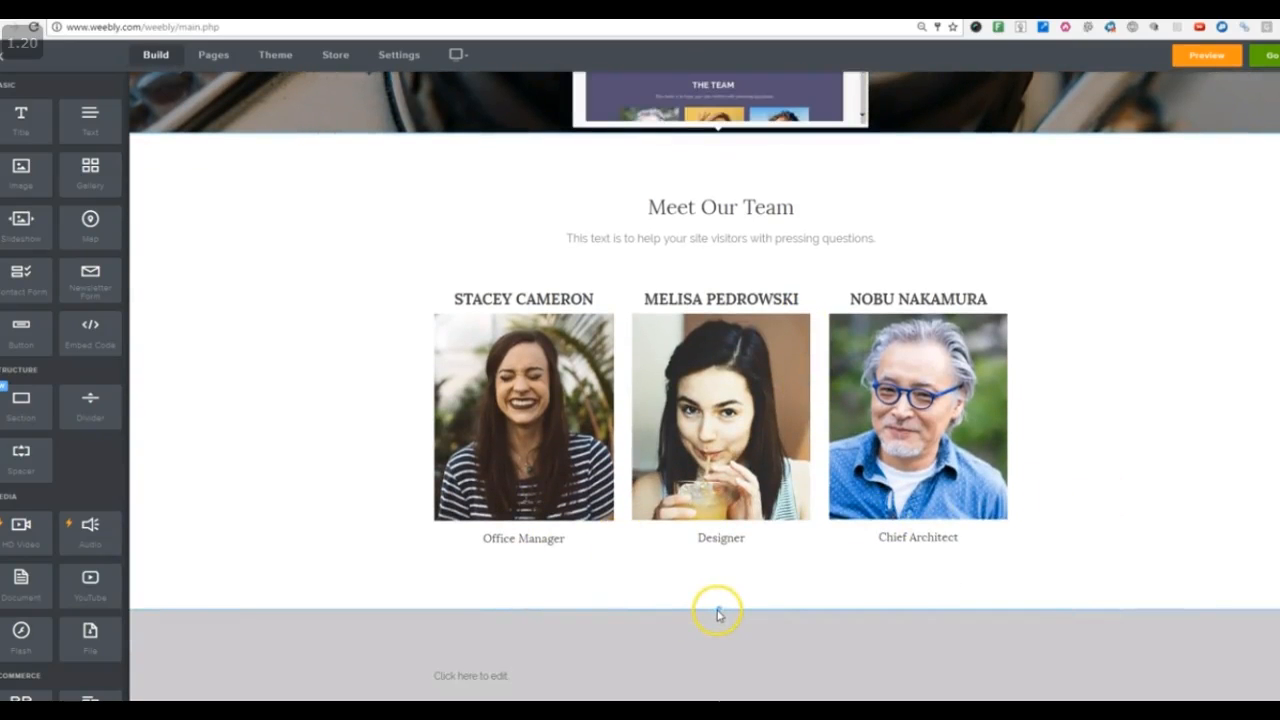
- Preview the purple "The Team" layout with three portraits in the section
scroll(718, 613, "up", 4)
scroll(748, 378, "down", 1)
scroll(748, 378, "down", 2)
left_click(740, 340)
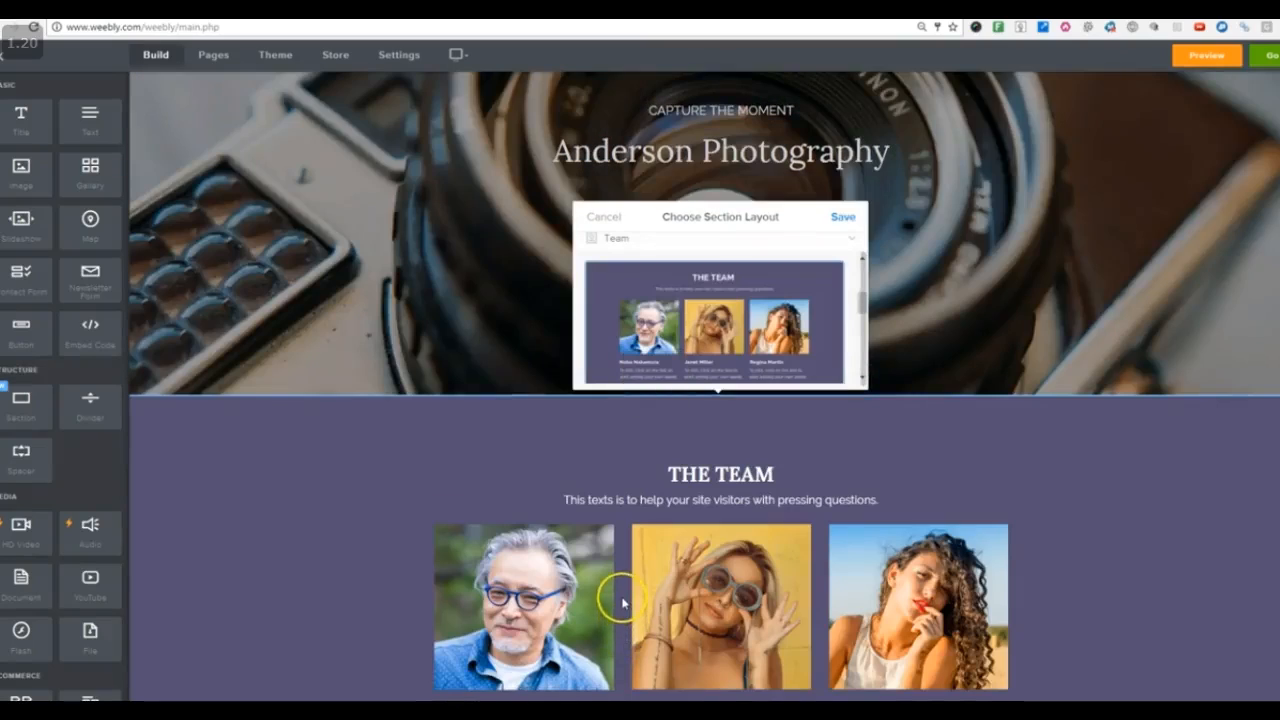
scroll(621, 602, "down", 5)
scroll(621, 602, "up", 10)
- Apply the Team layout with stacked portraits on a dark city background to the section and save it
scroll(621, 595, "down", 5)
left_click(690, 557)
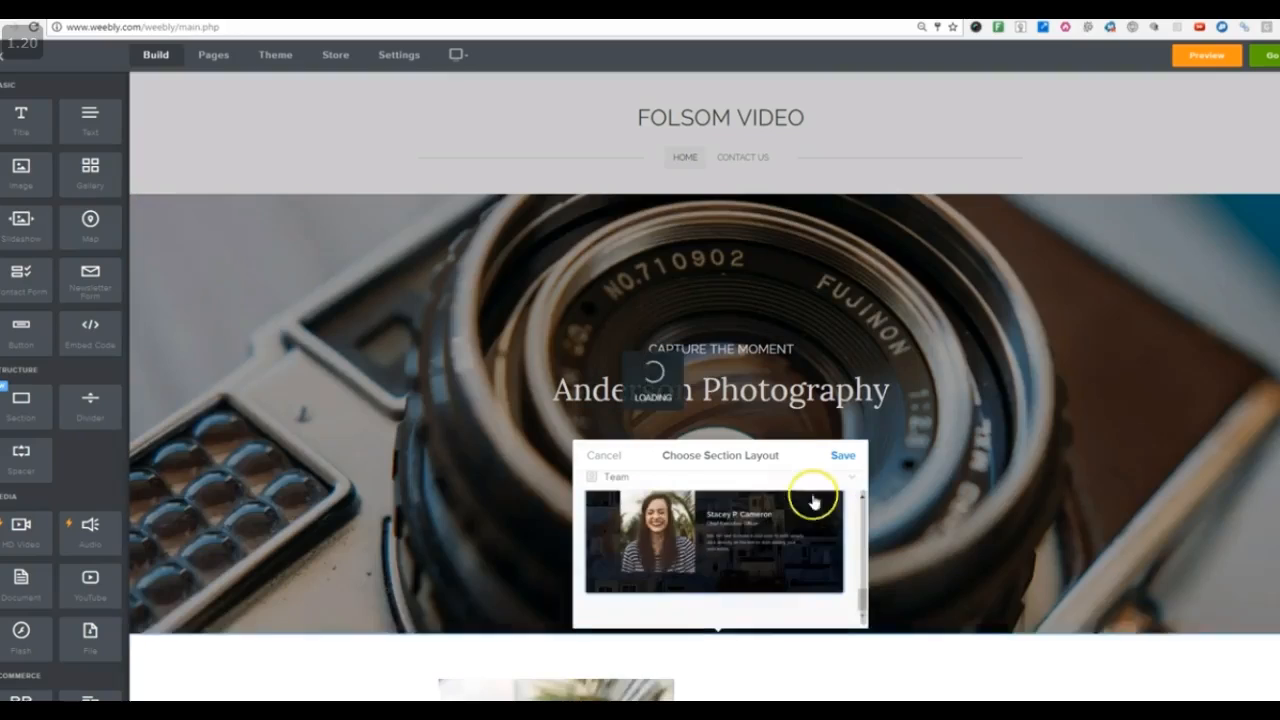
scroll(409, 611, "down", 5)
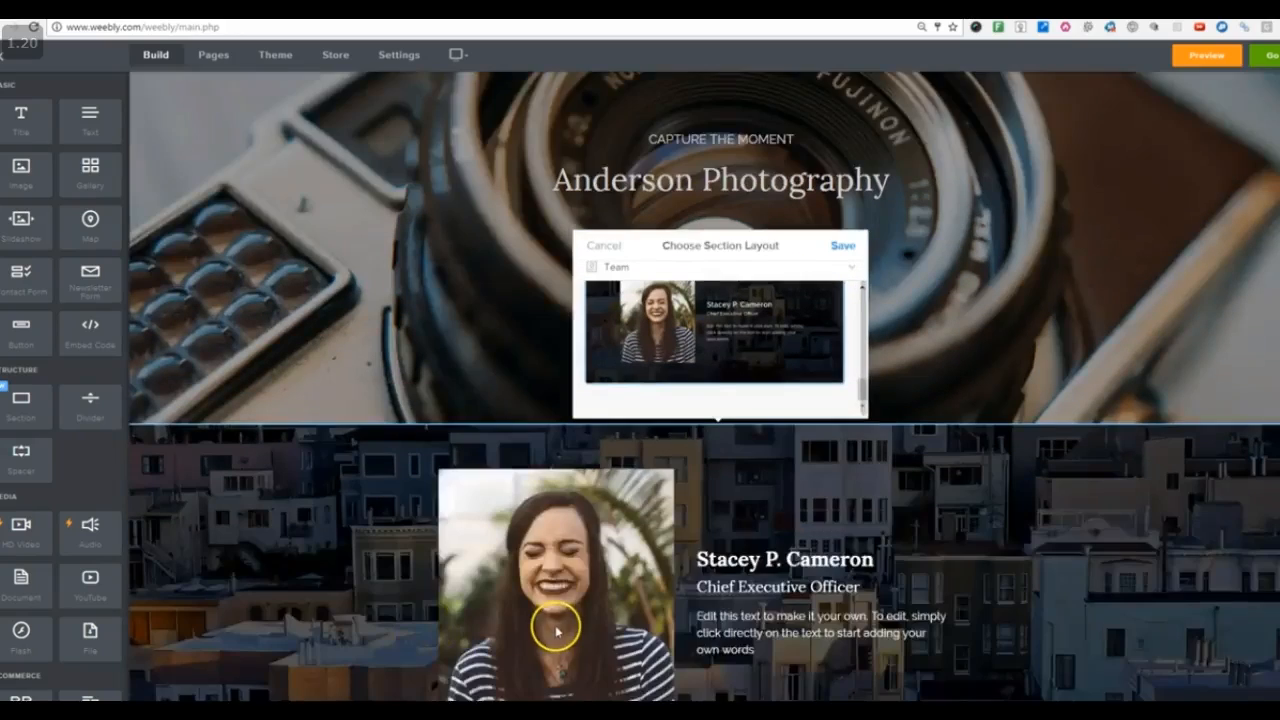
scroll(798, 540, "down", 5)
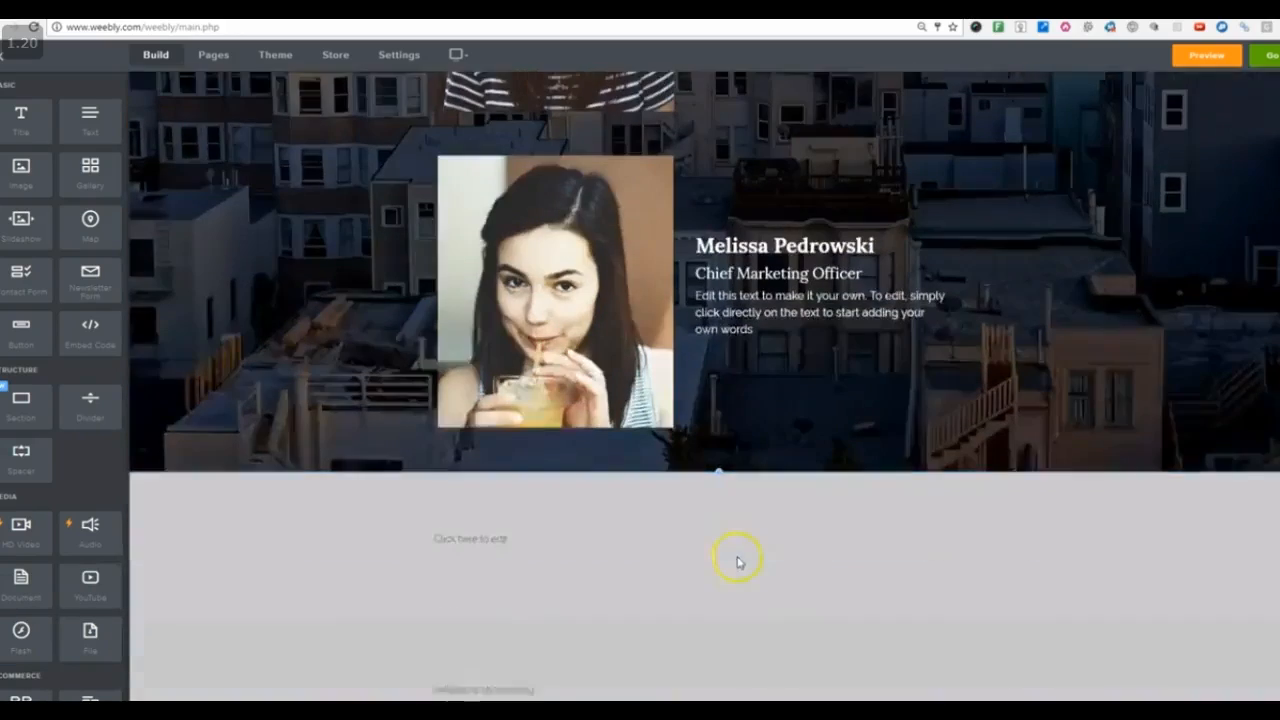
scroll(737, 557, "up", 3)
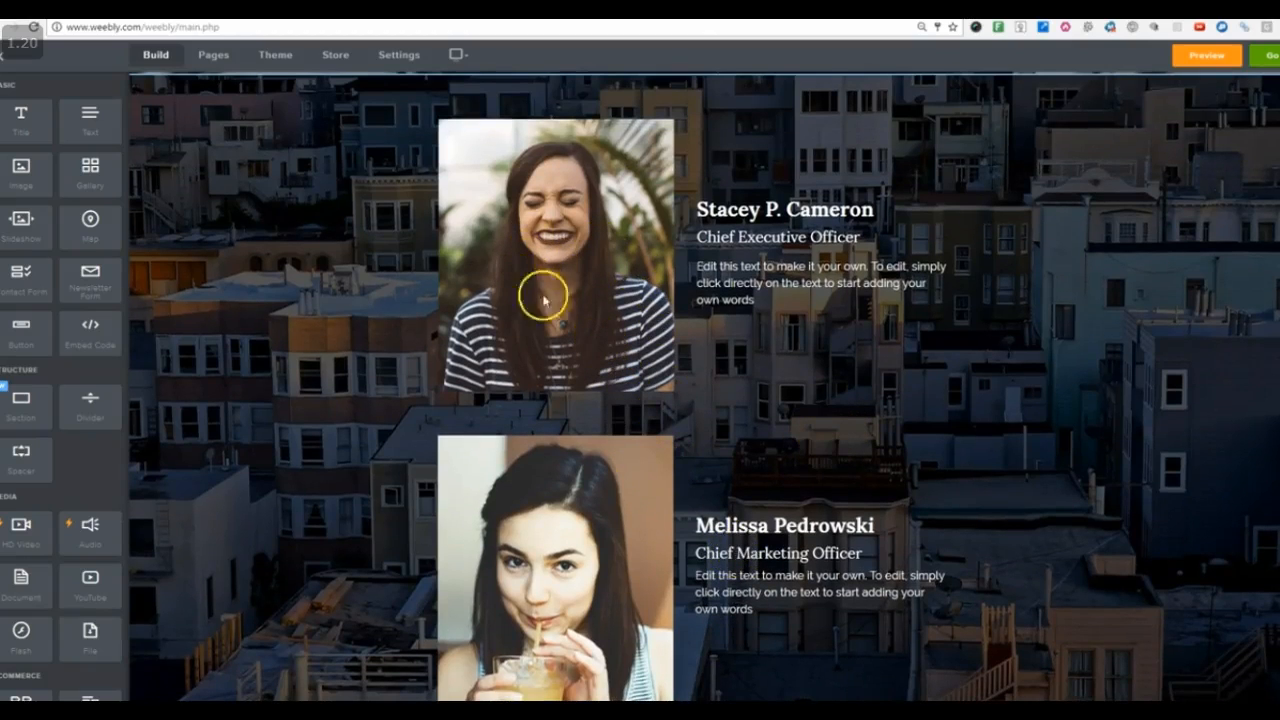
scroll(697, 400, "up", 5)
left_click(765, 455)
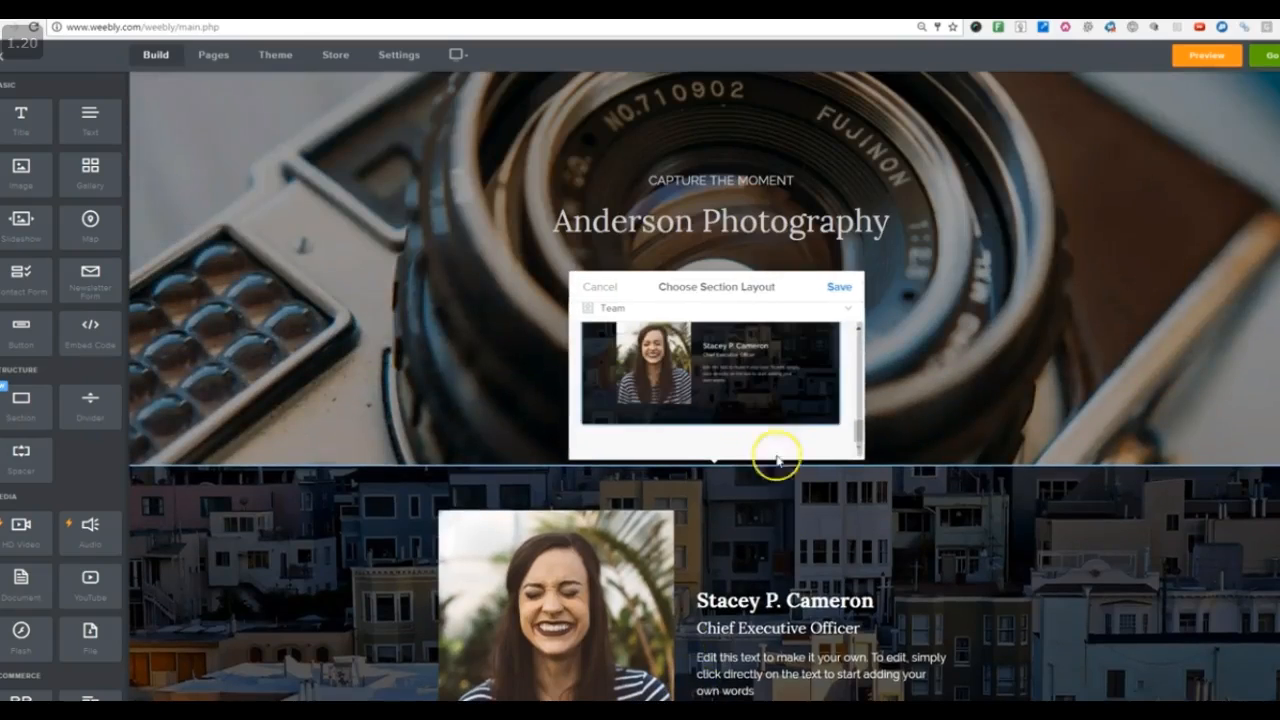
left_click(840, 287)
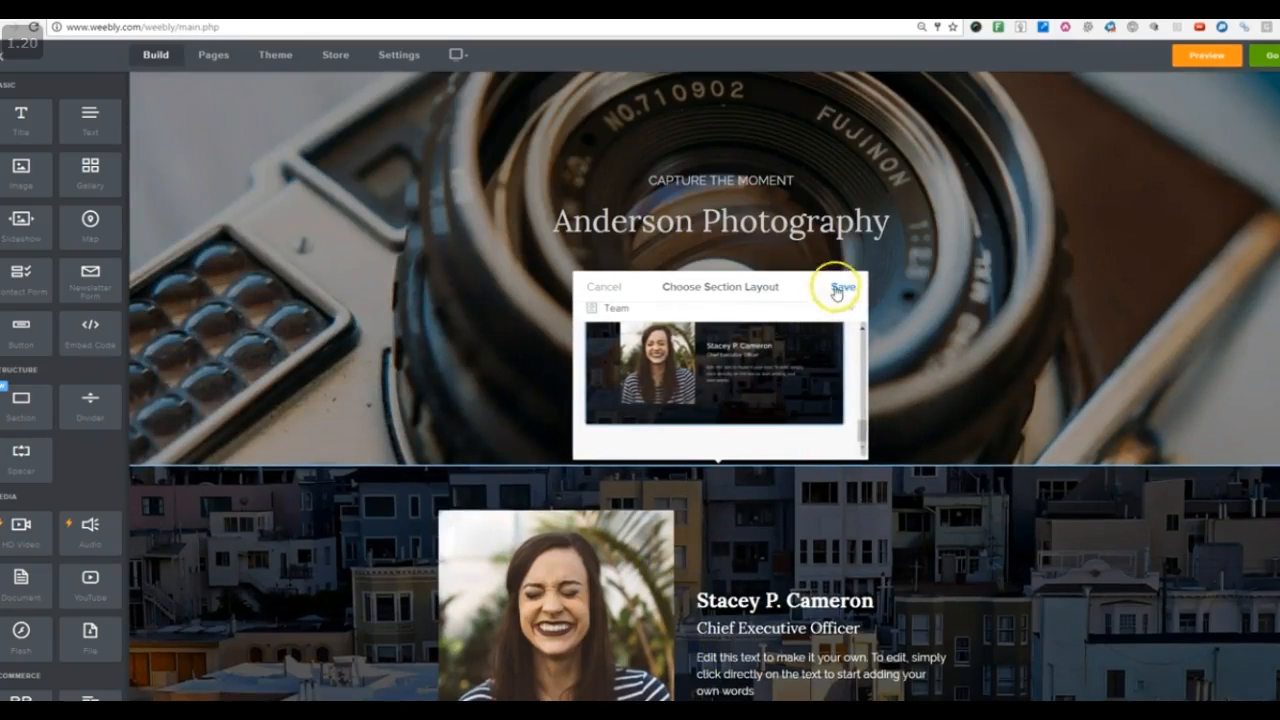
- Replace the first team member's name heading, above Chief Executive Officer, with "Change Name"
scroll(754, 355, "down", 3)
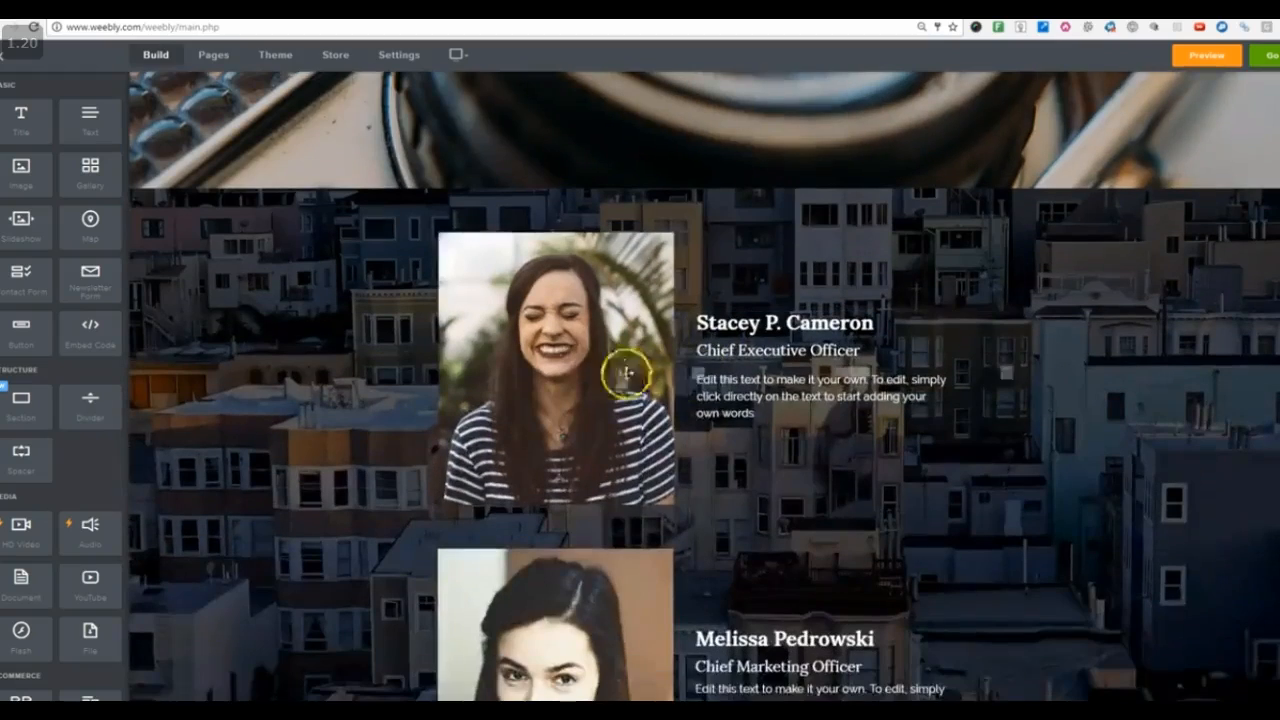
left_click(578, 354)
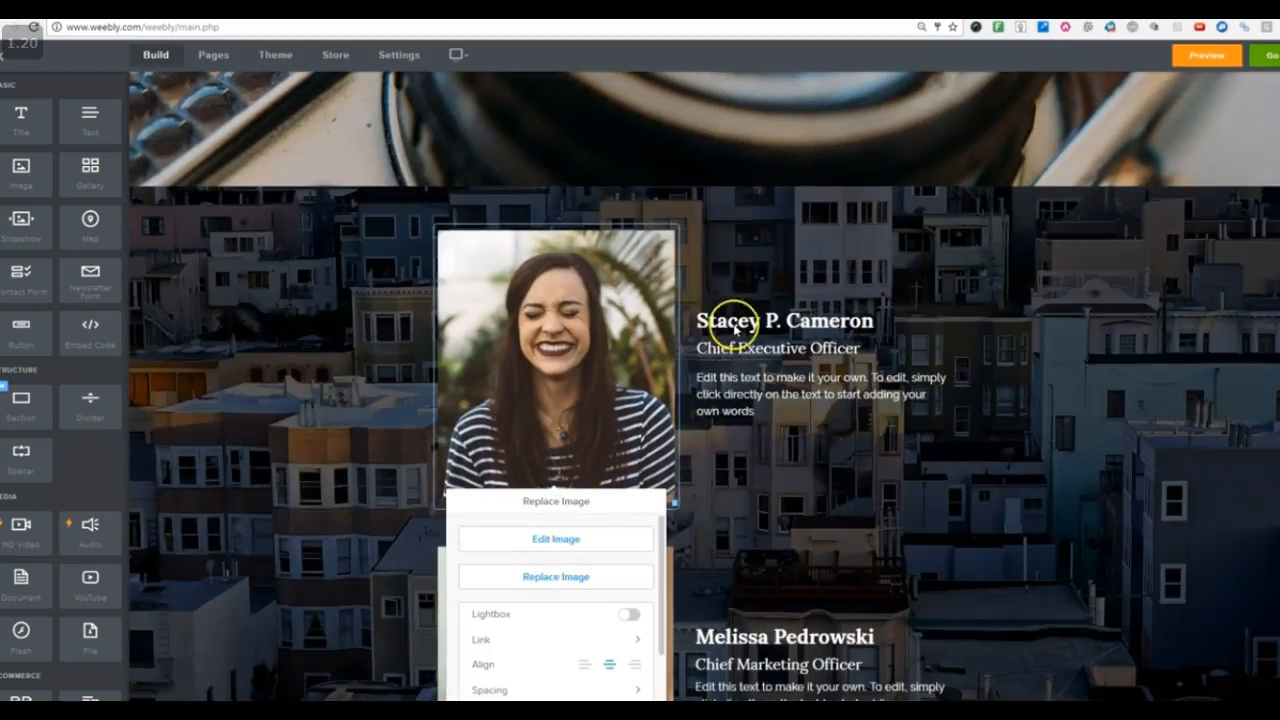
left_click(734, 320)
left_click(880, 321)
left_click_drag(855, 320, 674, 336)
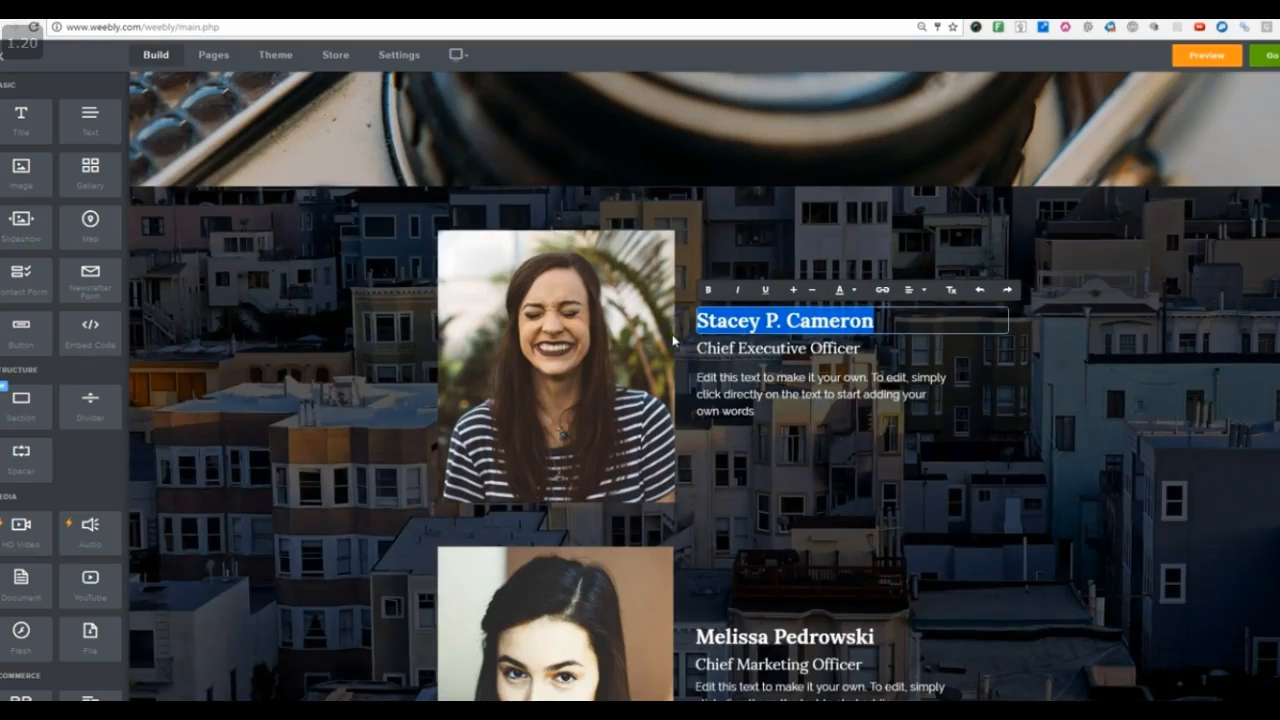
type("Change Name")
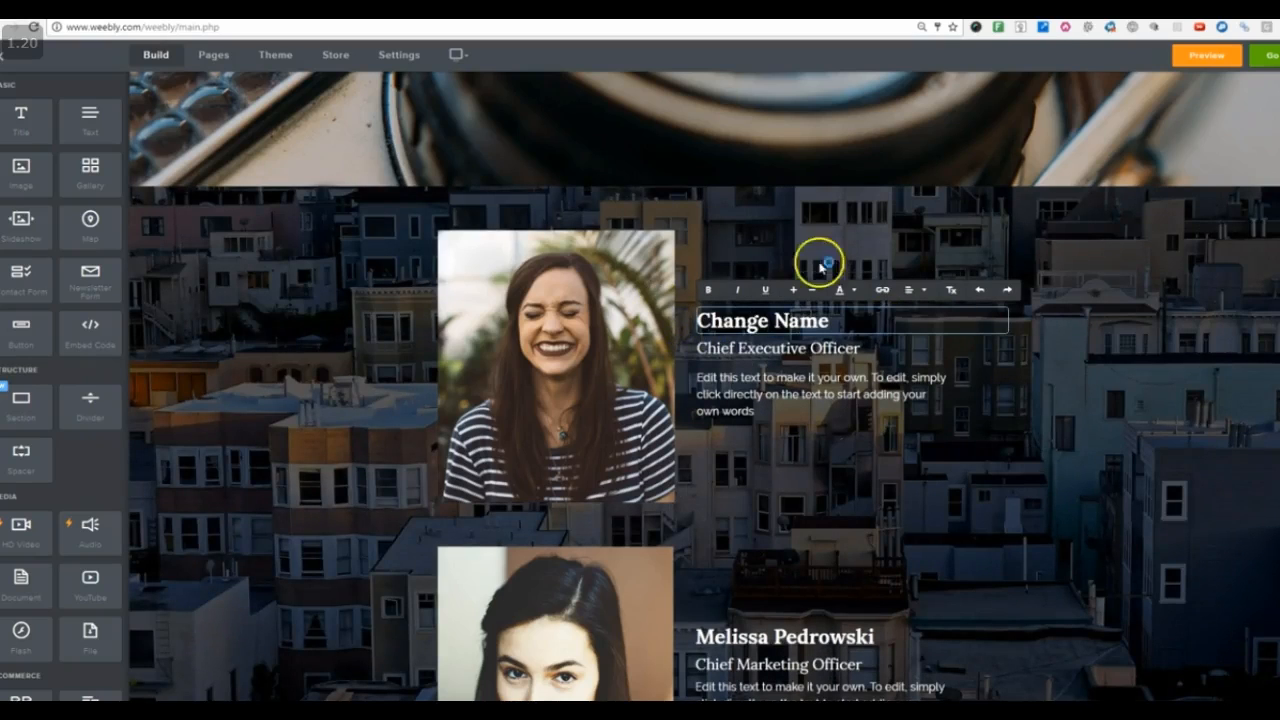
- Open the website preview and examine the home page from the site title through the camera header to the team section
left_click(1206, 55)
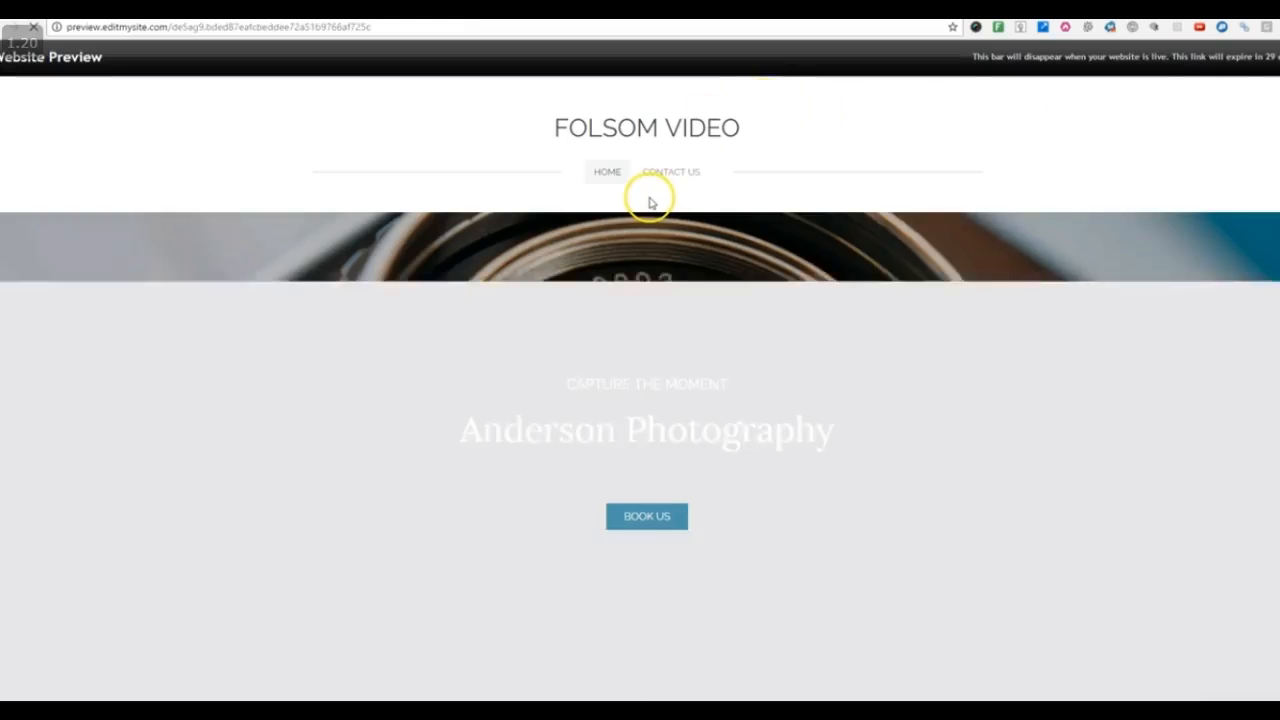
scroll(766, 171, "down", 10)
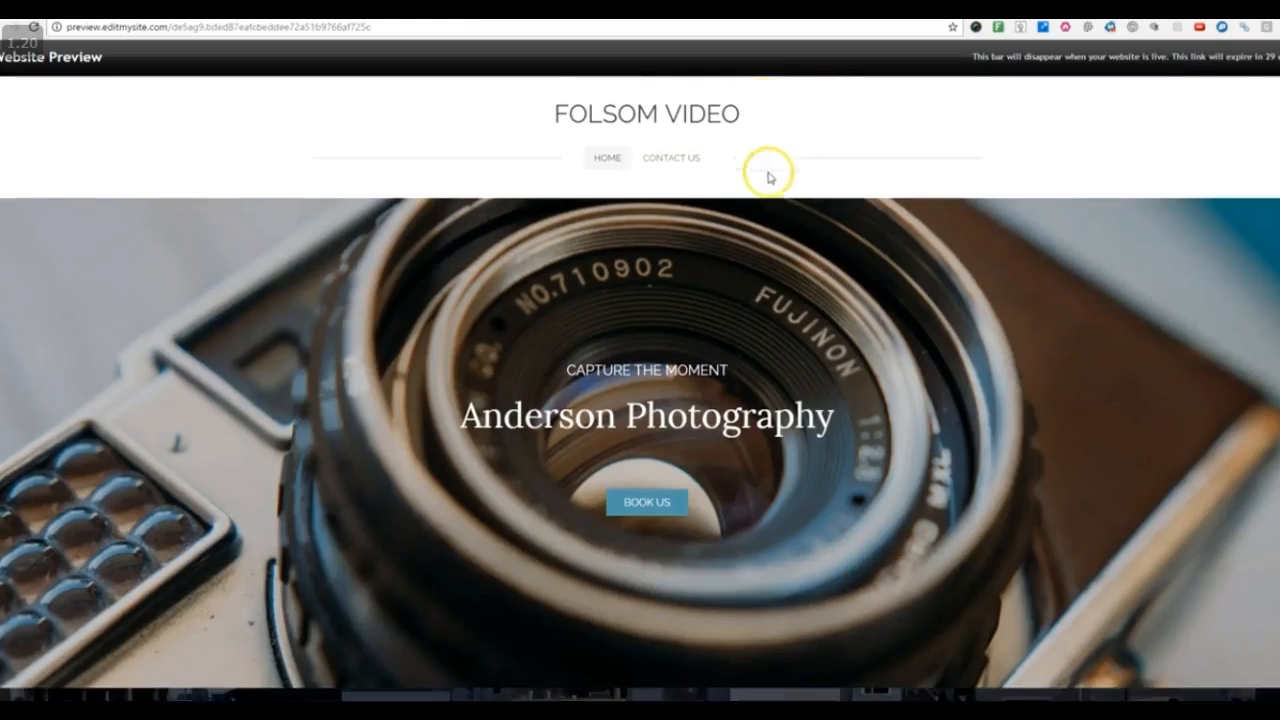
scroll(766, 177, "down", 4)
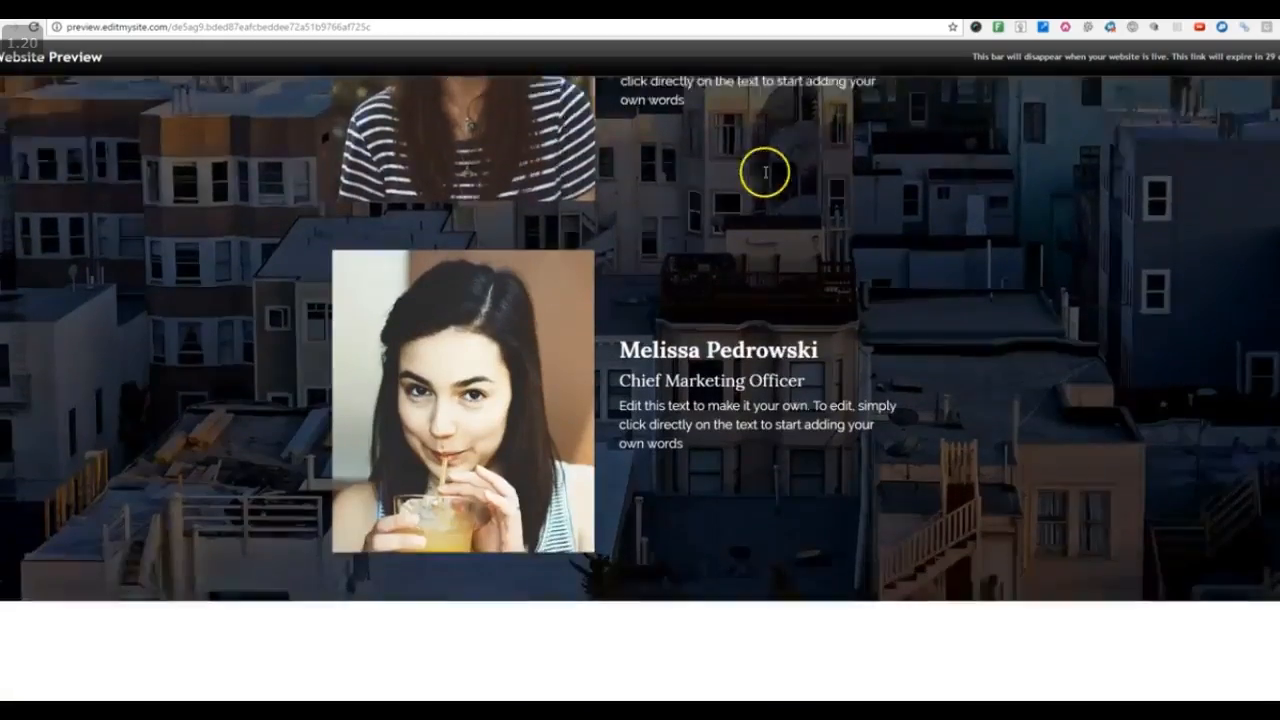
scroll(763, 220, "up", 4)
scroll(765, 252, "up", 10)
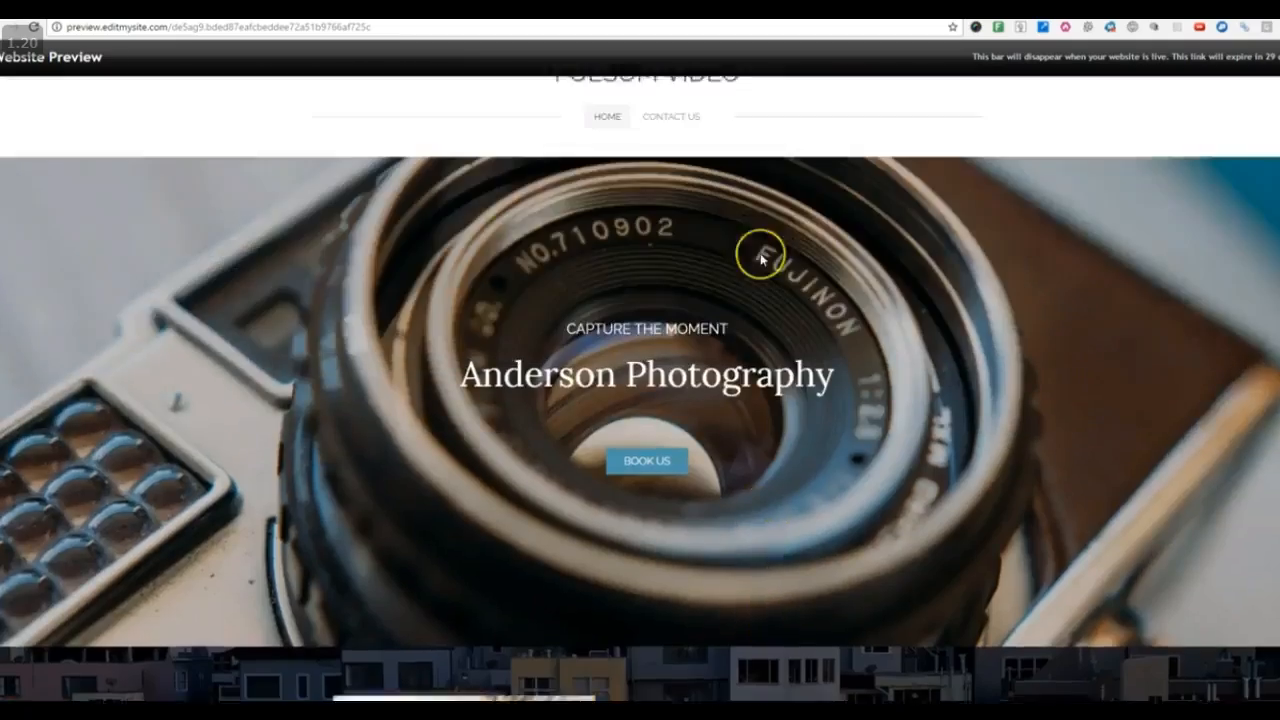
scroll(760, 253, "down", 2)
scroll(760, 253, "up", 3)
scroll(760, 253, "down", 2)
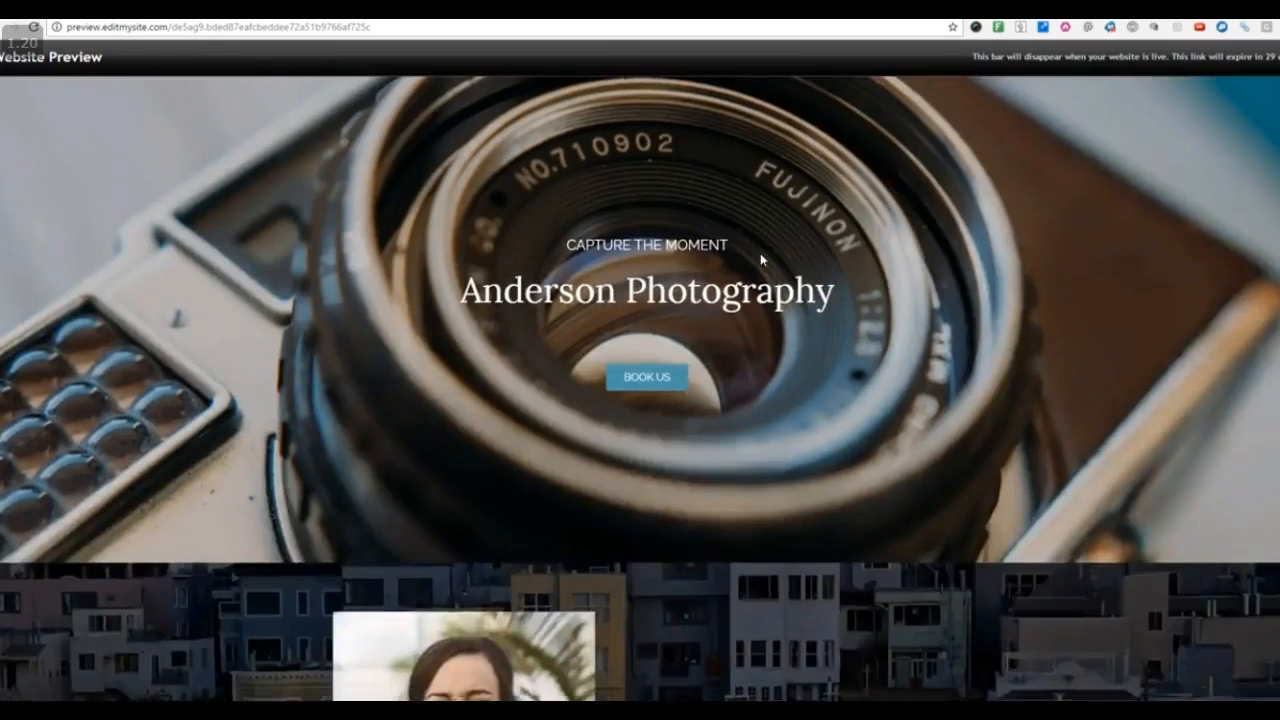
scroll(760, 253, "up", 3)
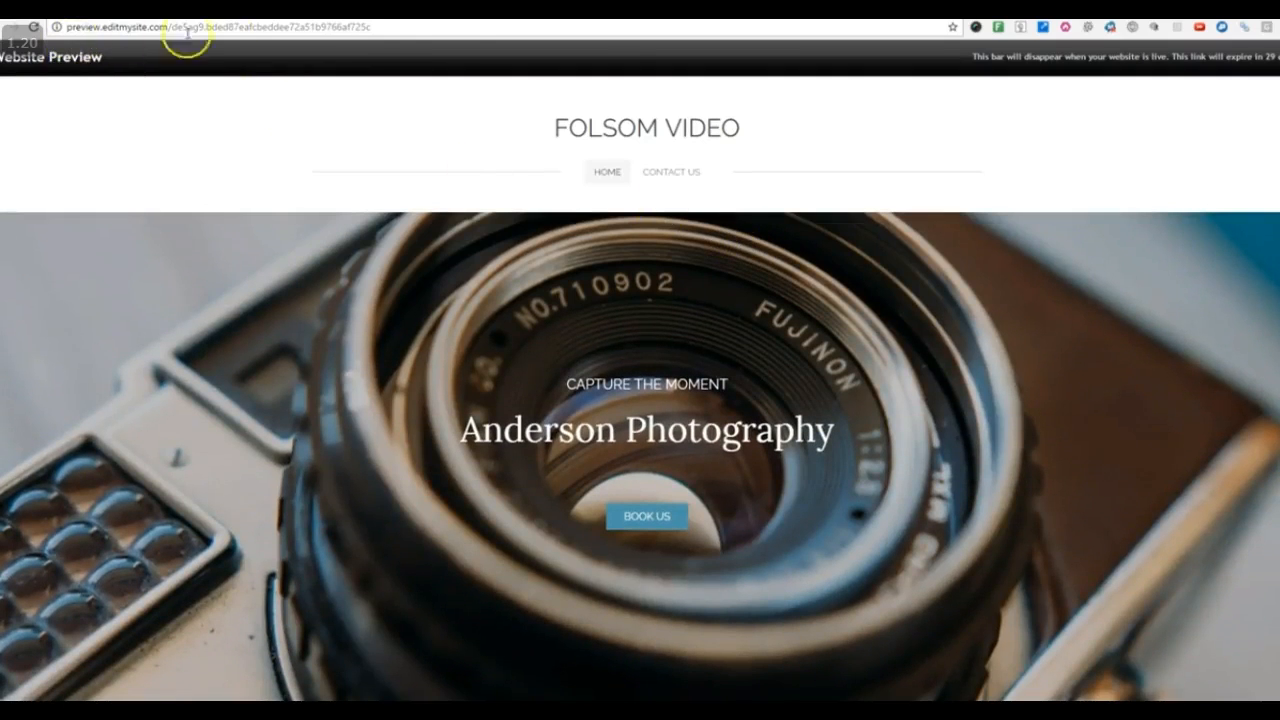
- Select the complete temporary web address of the preview page
left_click_drag(375, 27, 57, 27)
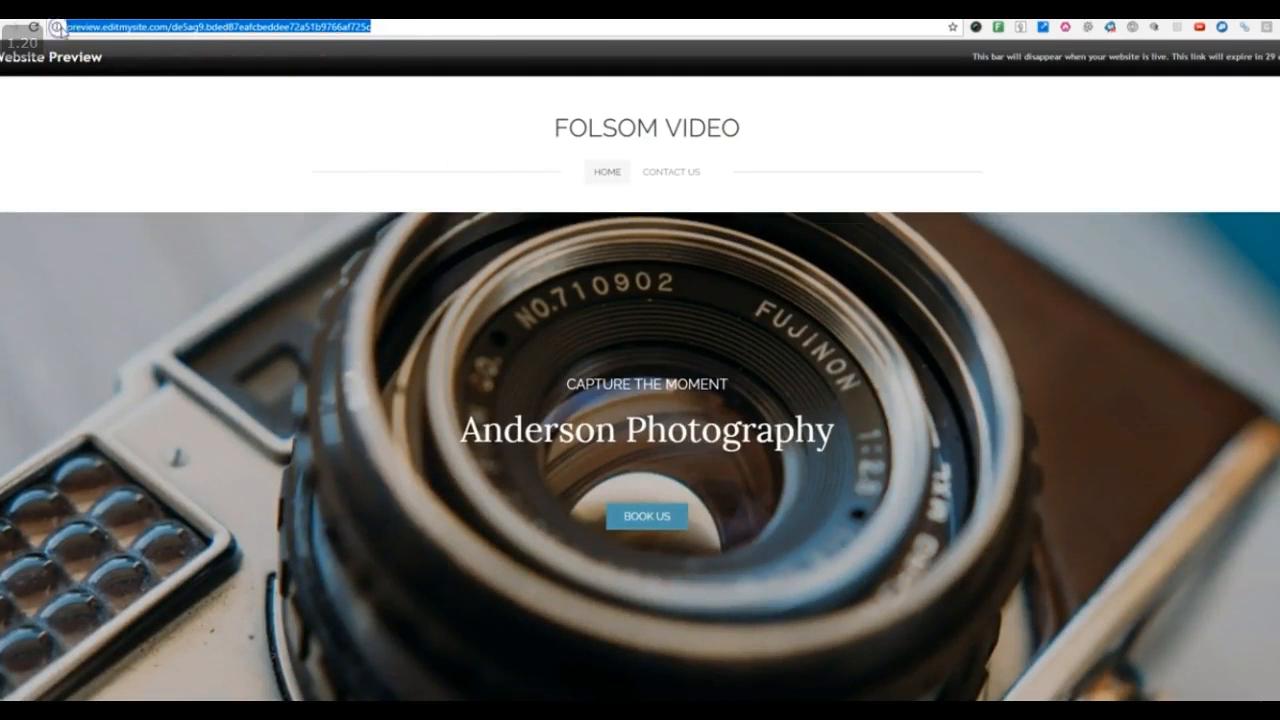
left_click(64, 27)
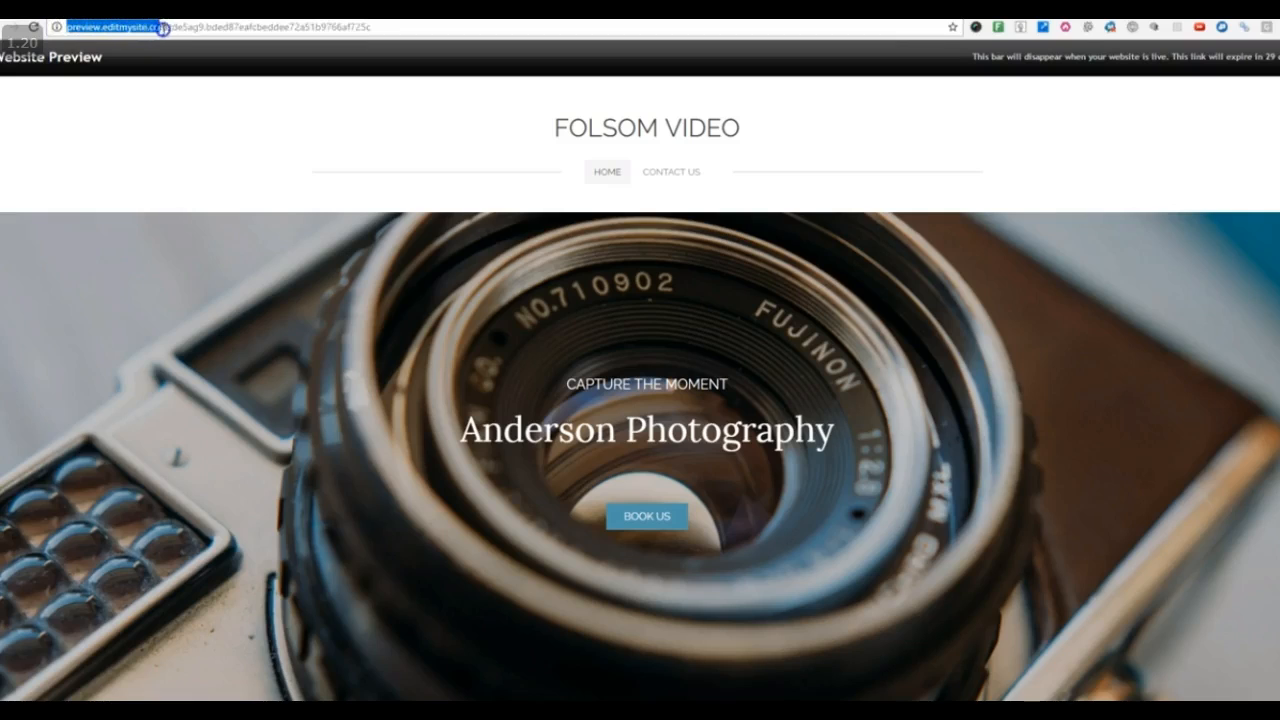
left_click_drag(185, 27, 66, 27)
left_click(374, 27)
- Review the previewed page once more, down to the Chief Marketing Officer entry and back up to the header
scroll(566, 230, "down", 3)
scroll(565, 260, "down", 6)
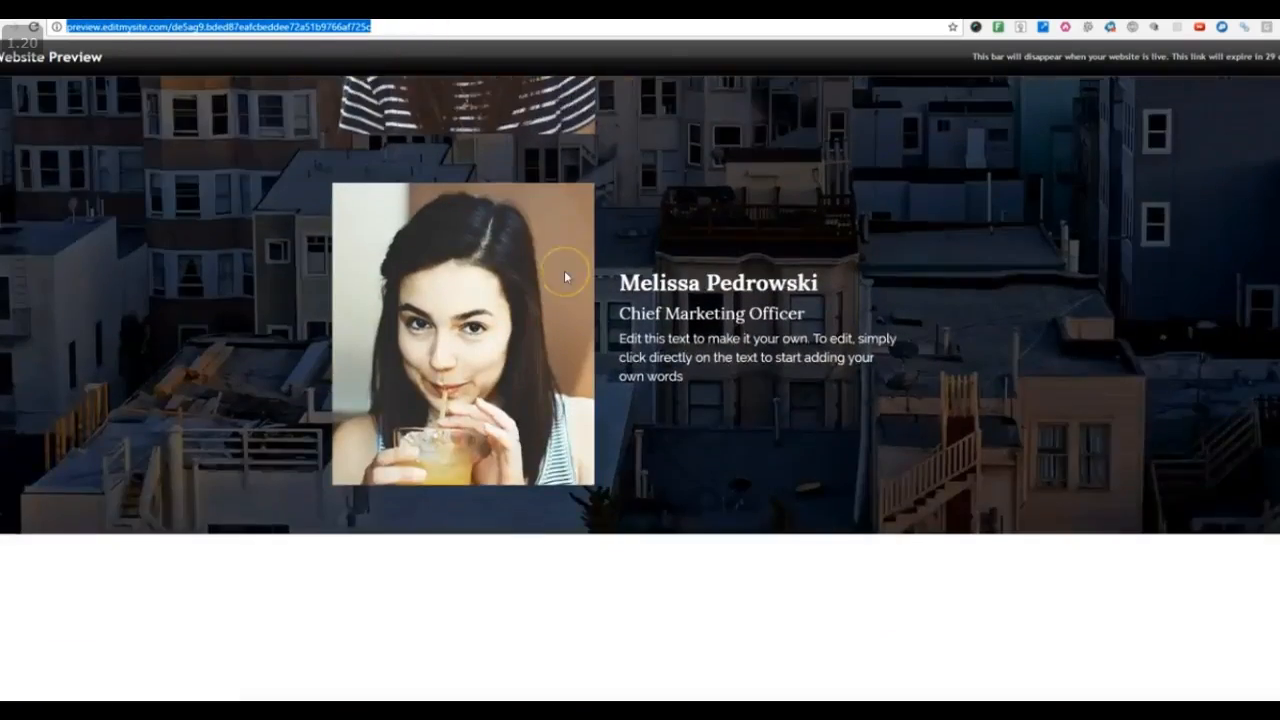
scroll(564, 271, "up", 4)
scroll(564, 277, "up", 6)
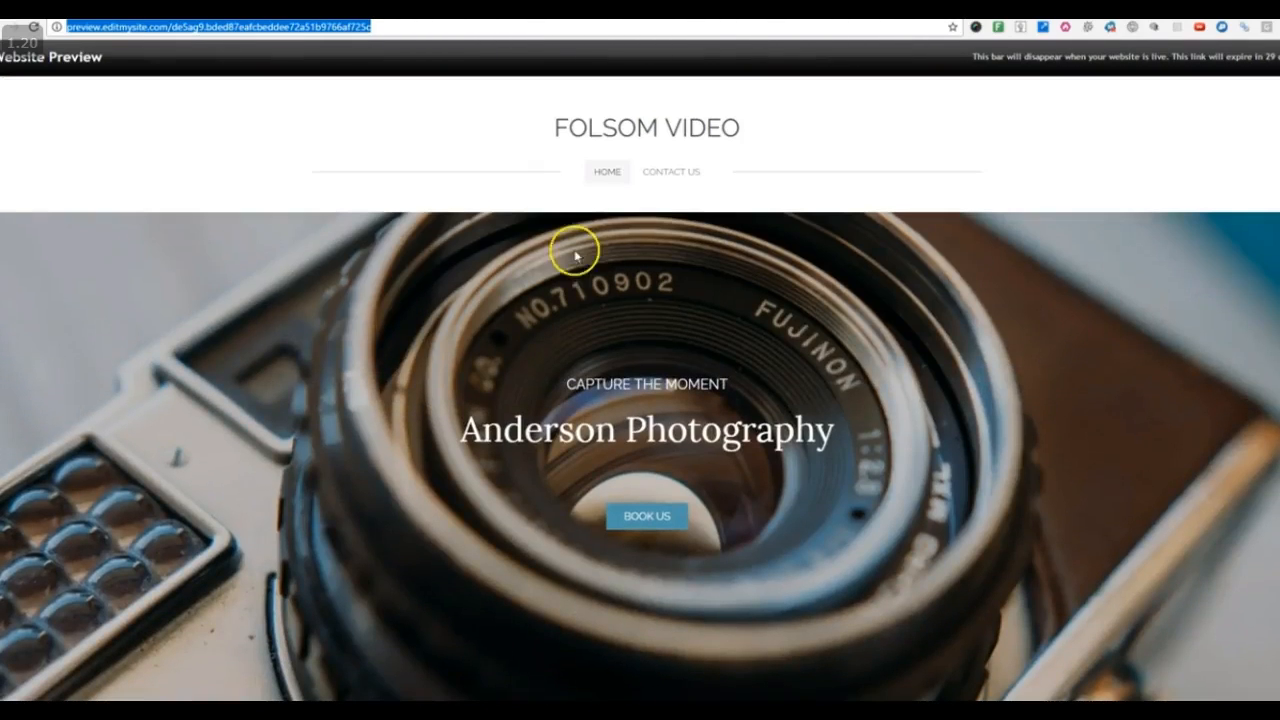
scroll(811, 372, "down", 1)
scroll(811, 372, "down", 1)
scroll(809, 366, "up", 2)
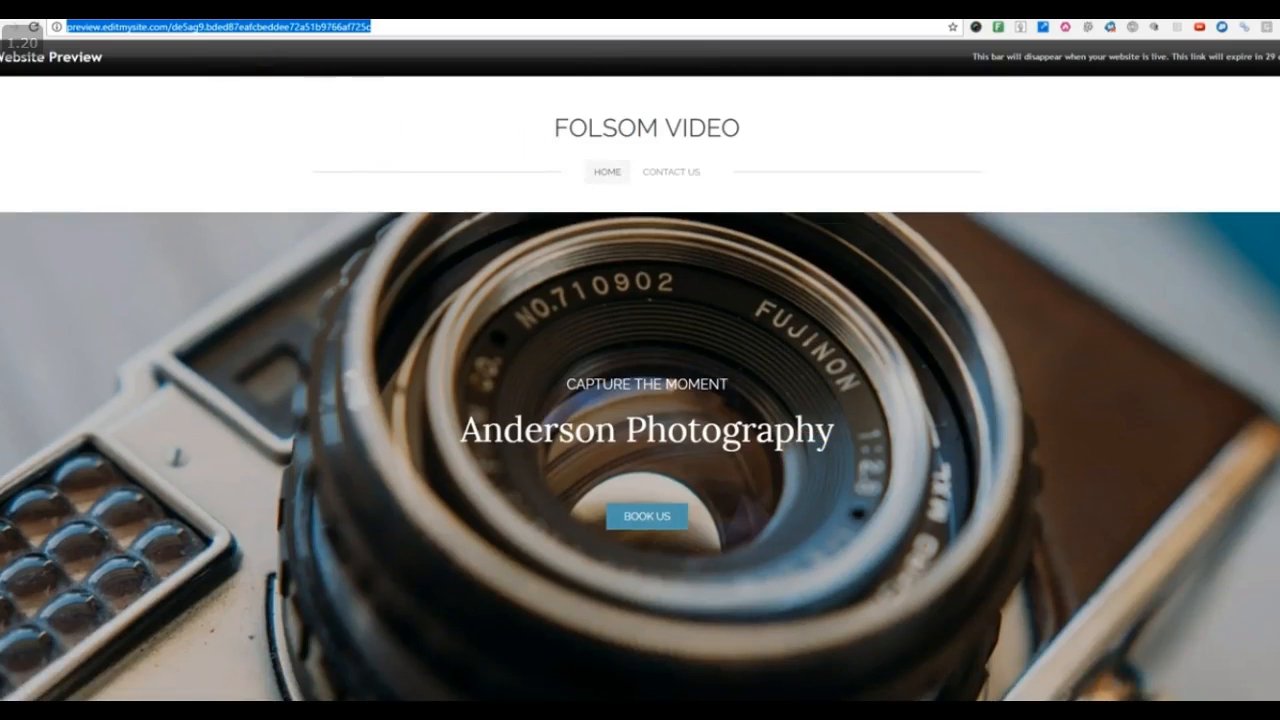
- Return to the site editor and switch the page display from desktop to mobile
key("ctrl+shift+Tab")
scroll(557, 148, "up", 2)
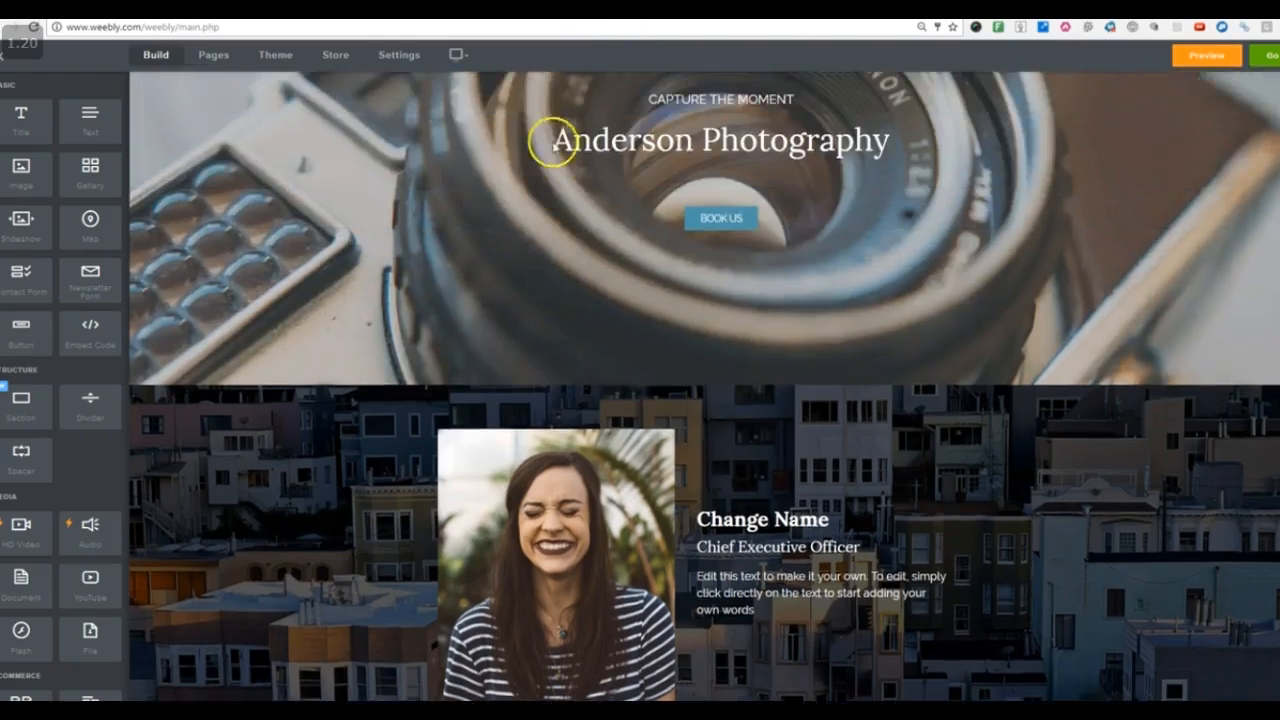
scroll(540, 128, "up", 3)
left_click(462, 56)
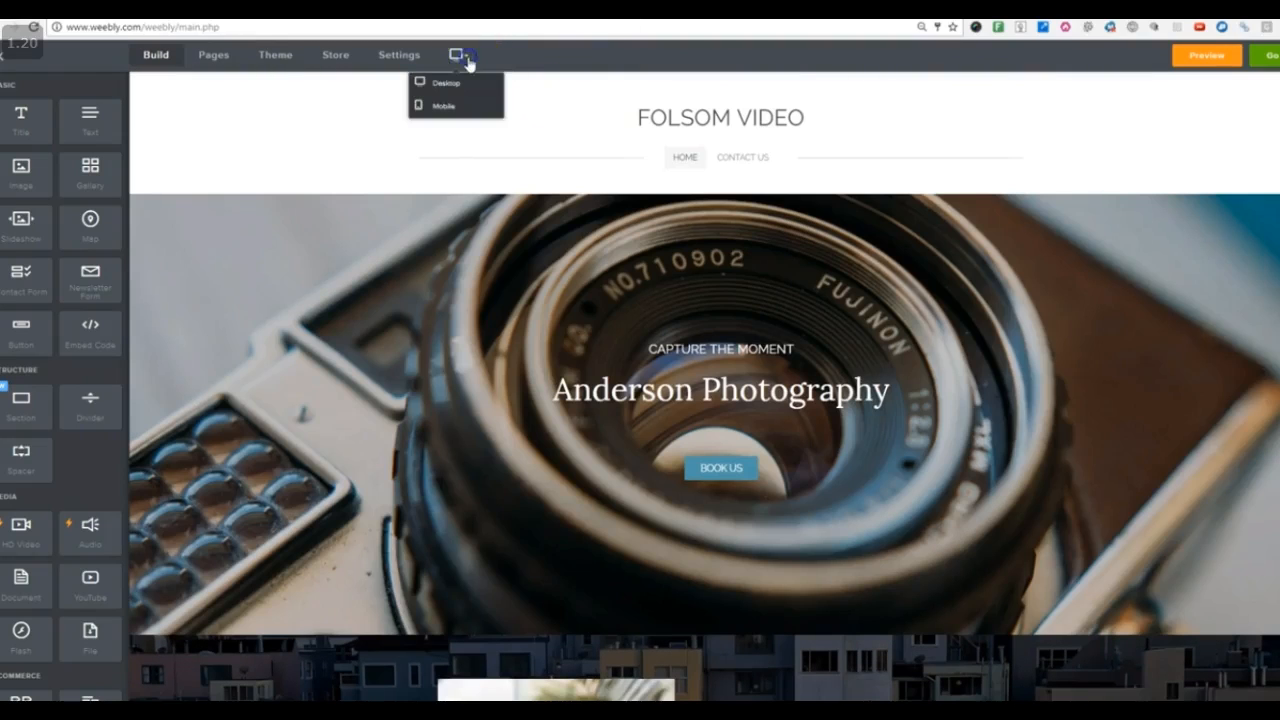
left_click(445, 109)
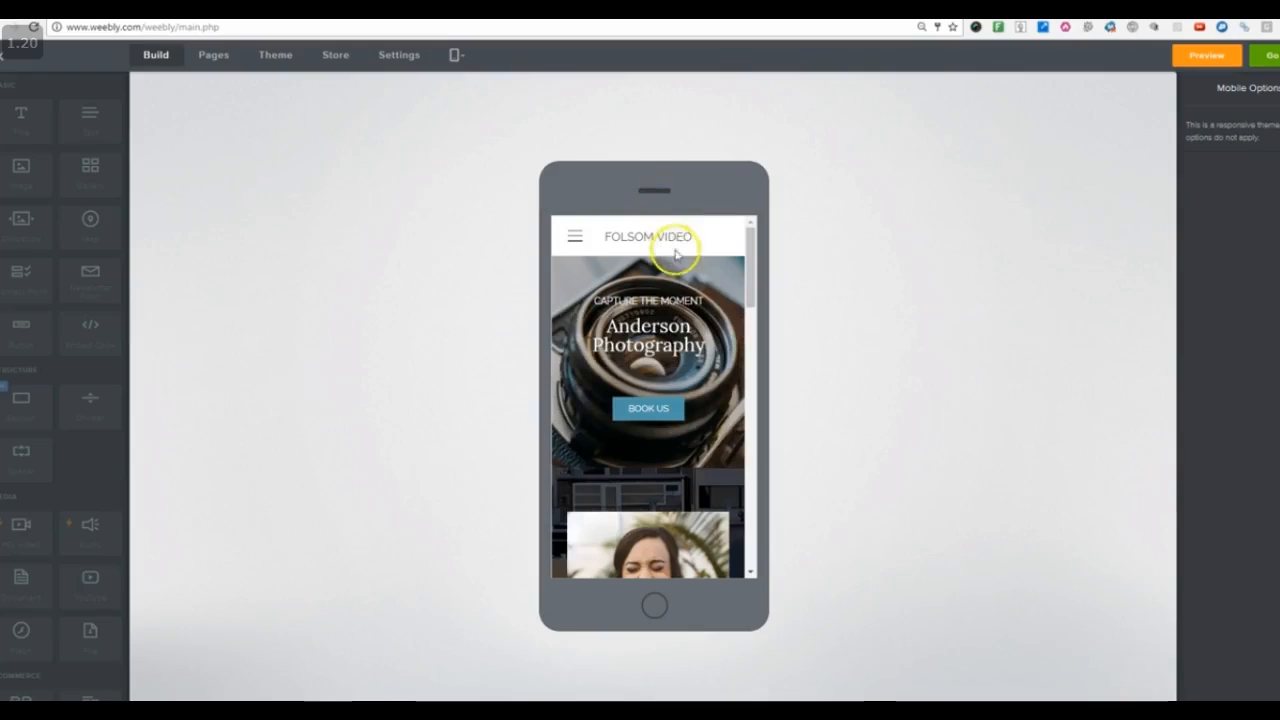
left_click(679, 273)
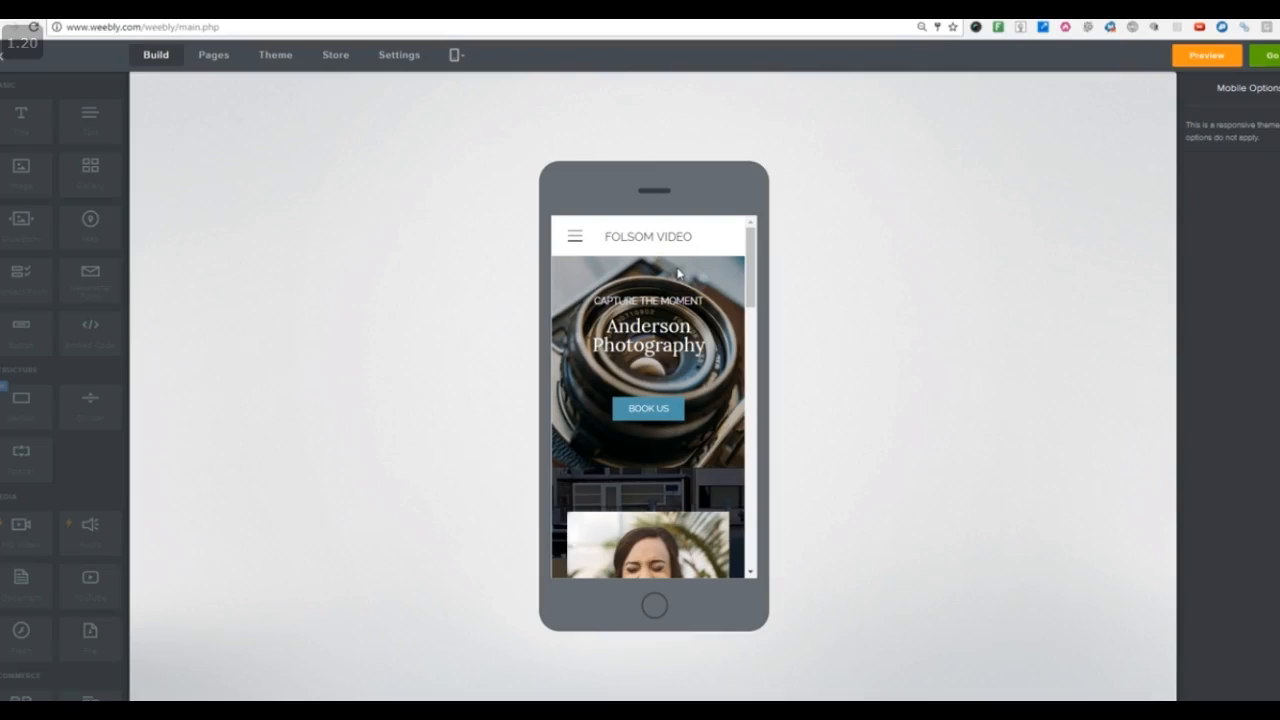
- Examine how the header and both team member entries are laid out in the phone view
scroll(655, 263, "down", 10)
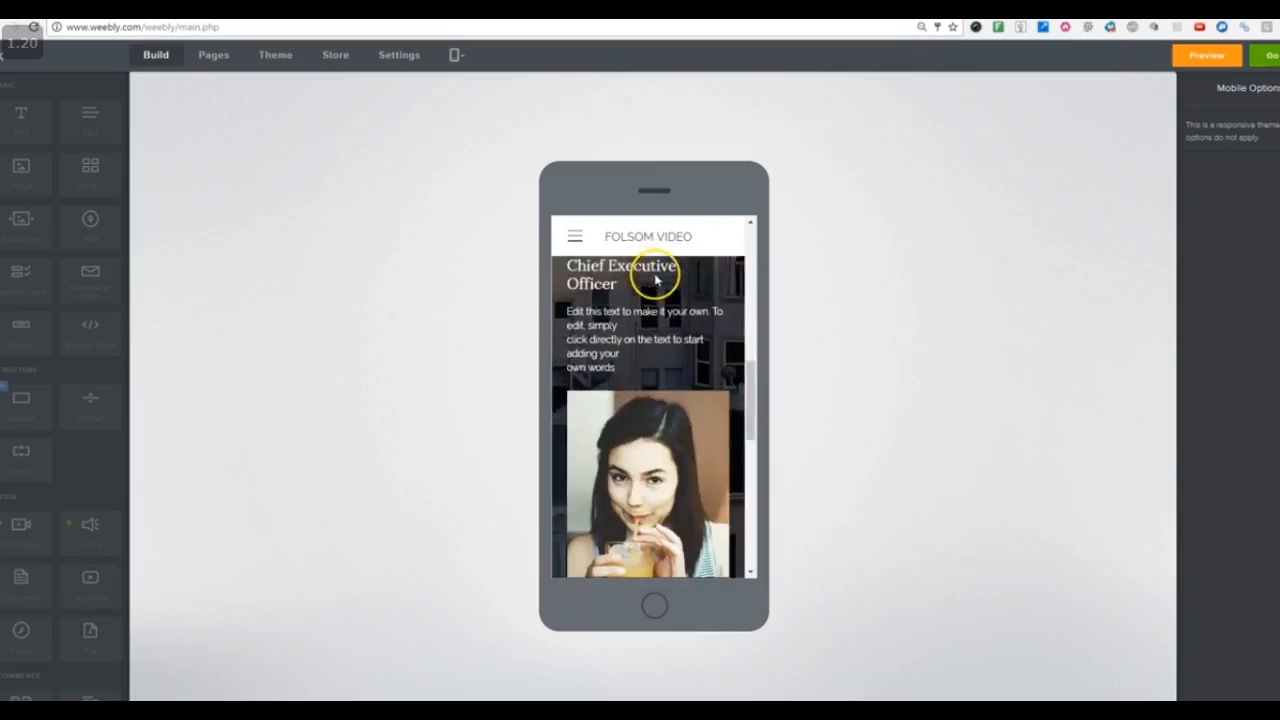
scroll(656, 281, "down", 5)
scroll(657, 323, "up", 8)
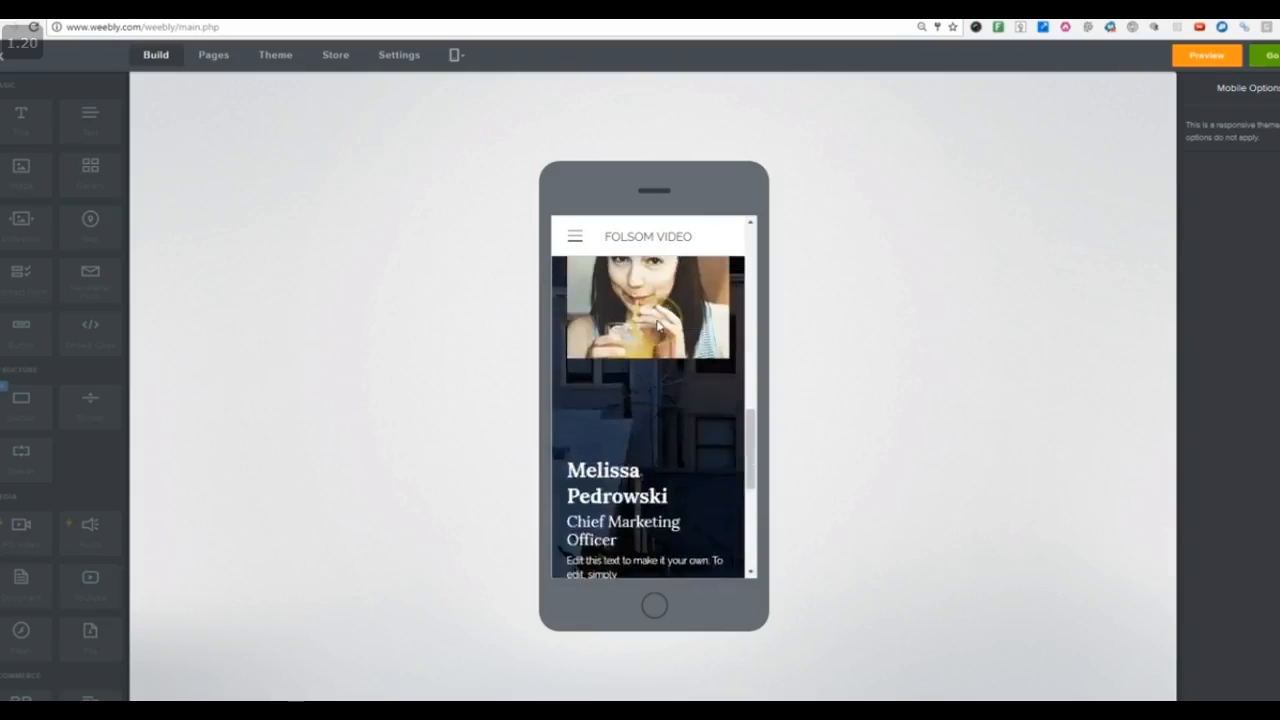
scroll(657, 326, "up", 7)
scroll(657, 326, "down", 1)
scroll(657, 326, "up", 1)
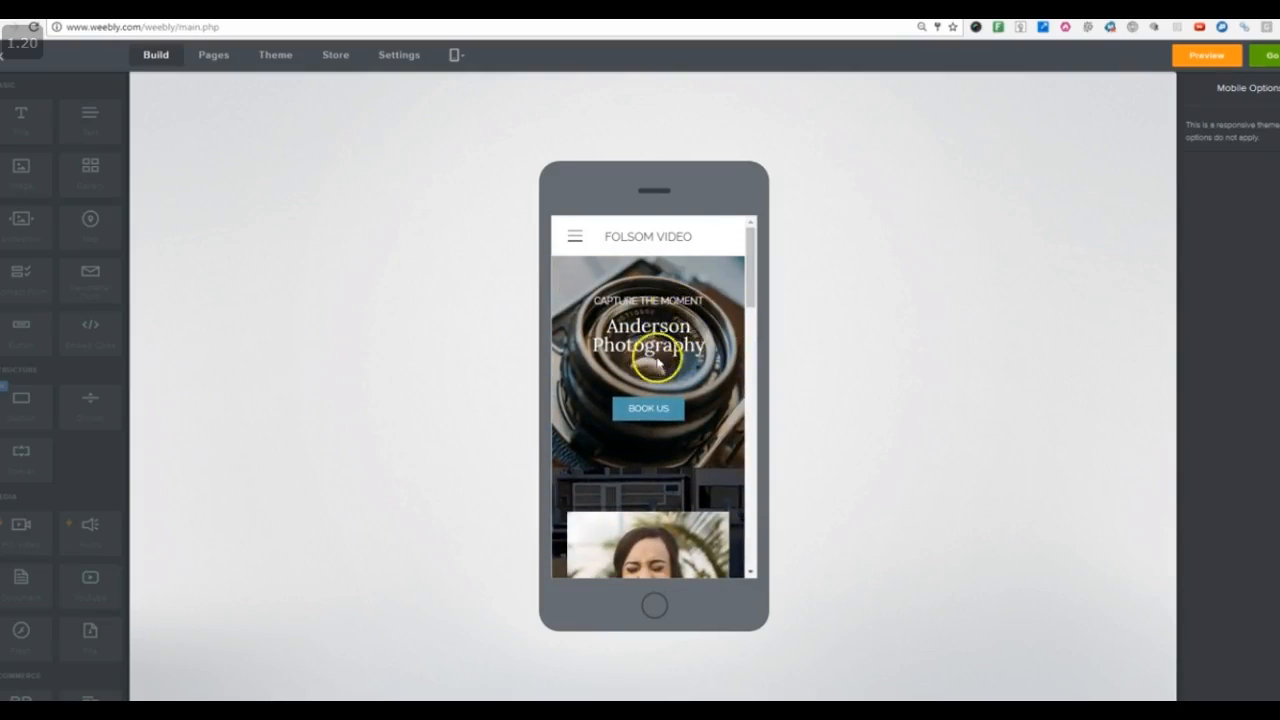
scroll(660, 353, "down", 2)
scroll(660, 353, "down", 4)
scroll(660, 353, "up", 6)
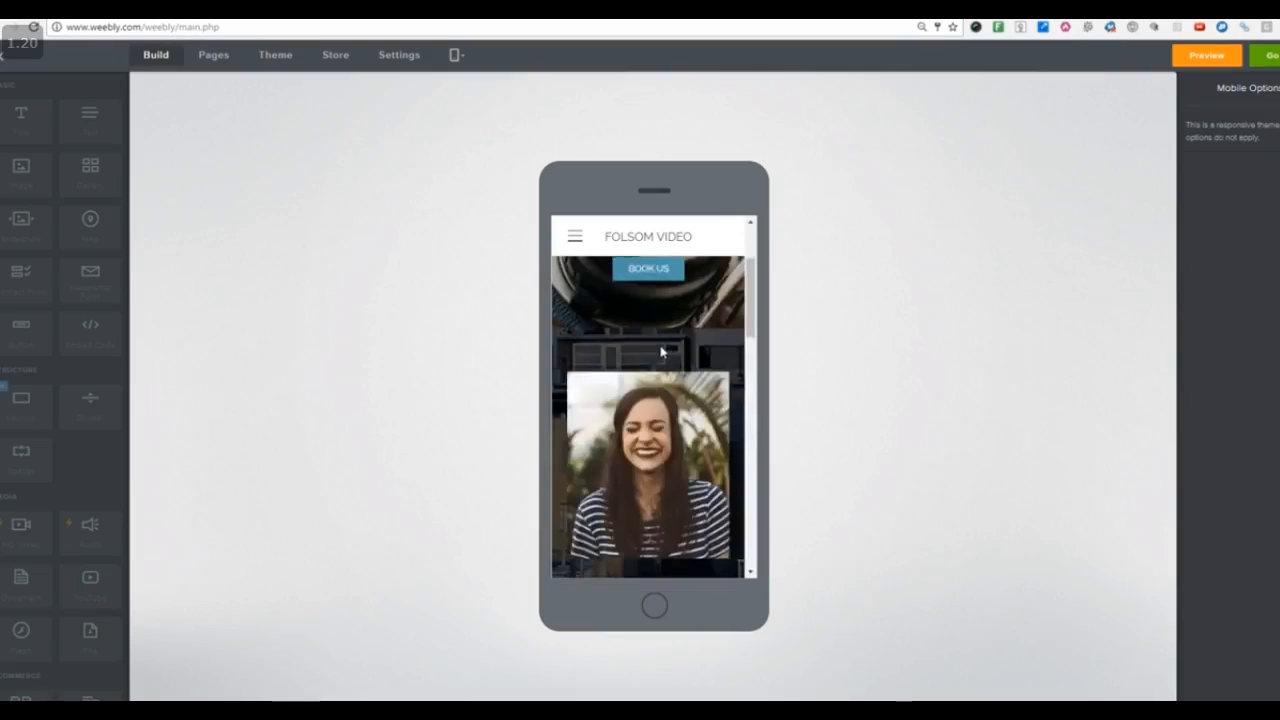
- Leave the mobile view and return to the home page's desktop building view
left_click(214, 56)
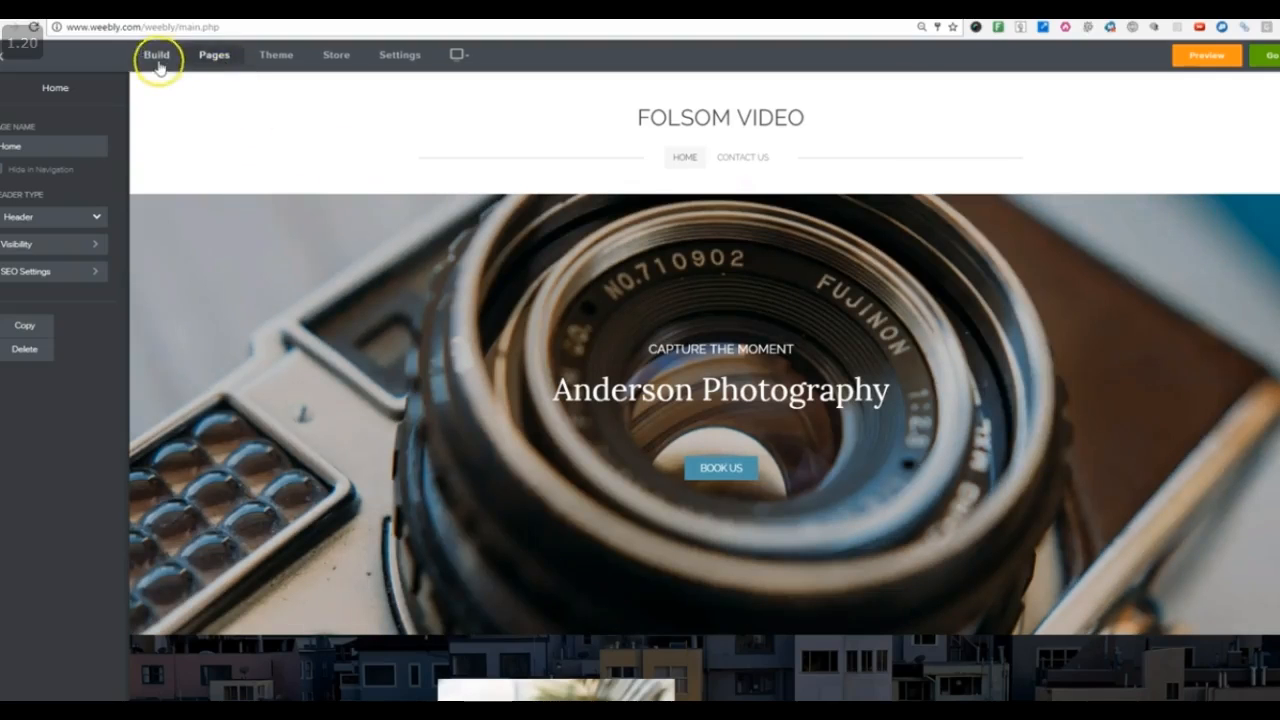
left_click(158, 60)
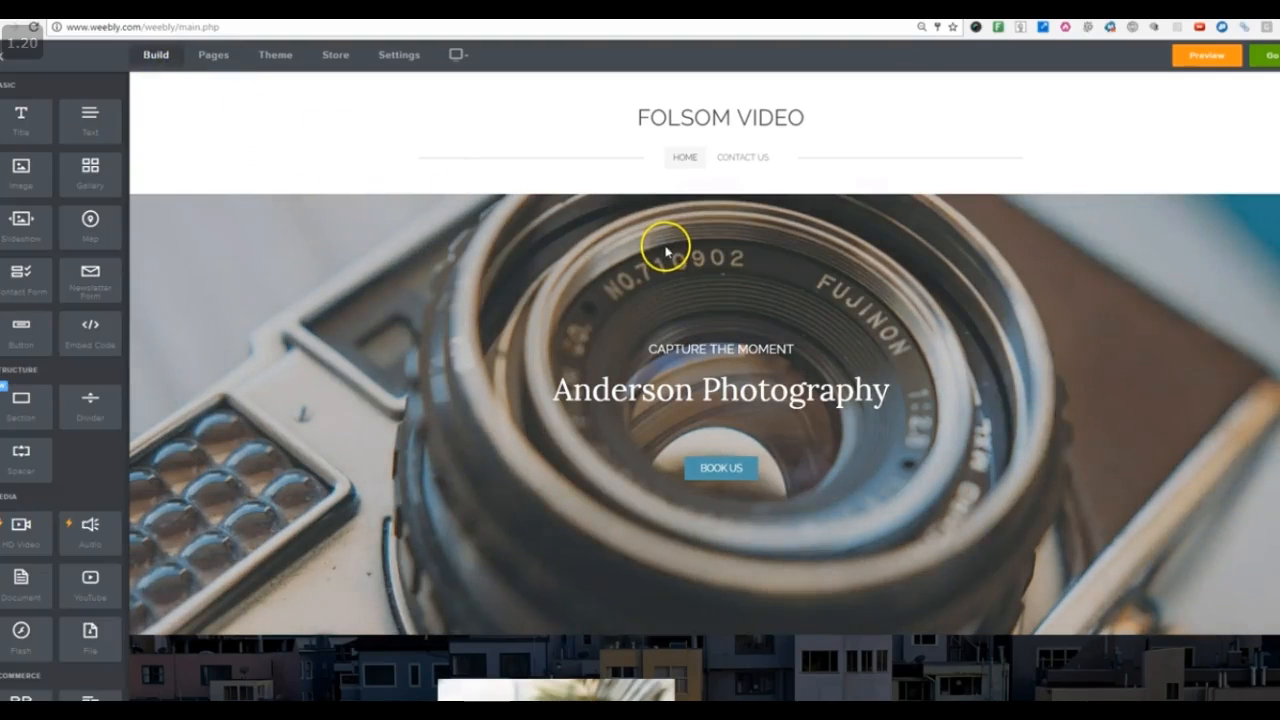